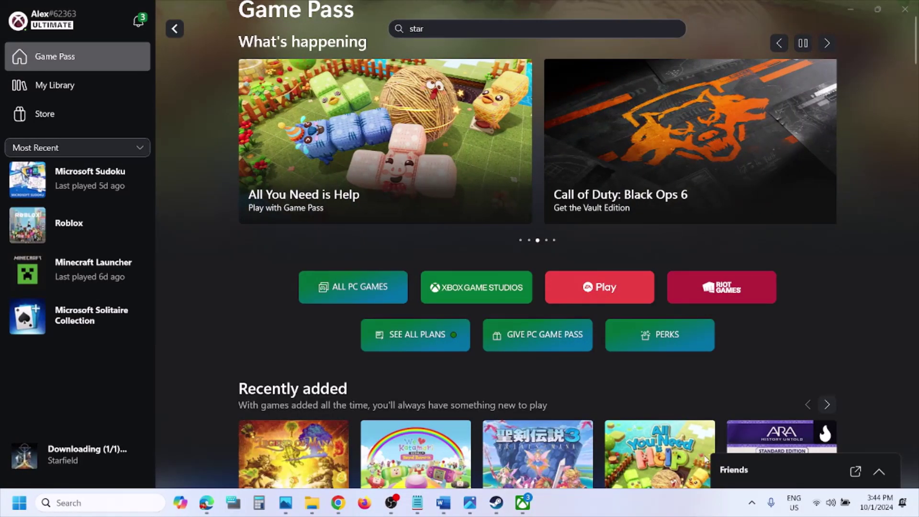
- Review the 0x80070426 error image and the Update Windows step, then open Windows Settings
{"action": "left_click", "coordinate": [469, 507]}
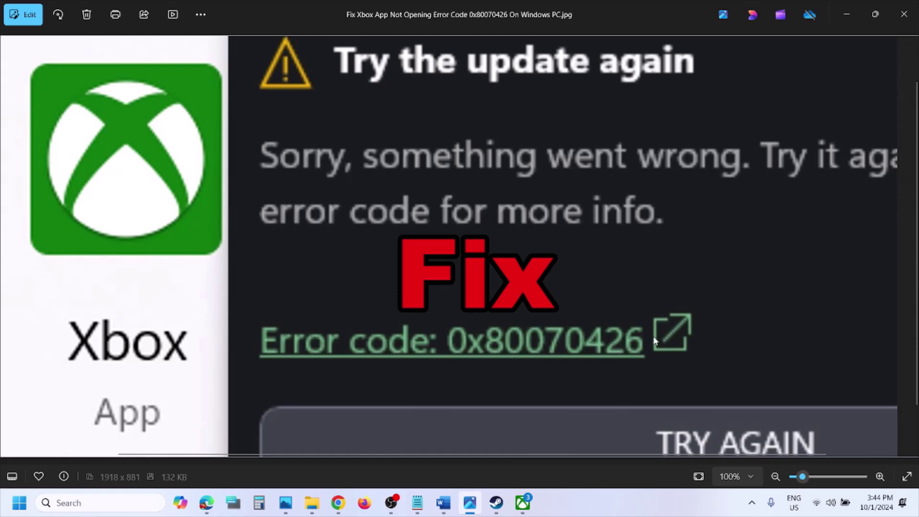
{"action": "left_click", "coordinate": [444, 502]}
{"action": "left_click_drag", "start_coordinate": [143, 225], "coordinate": [389, 232]}
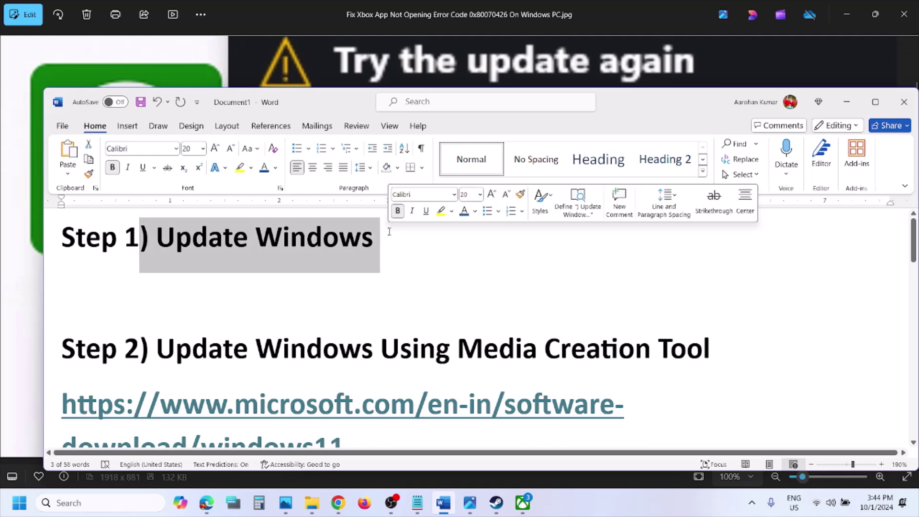
{"action": "key", "text": "super+i"}
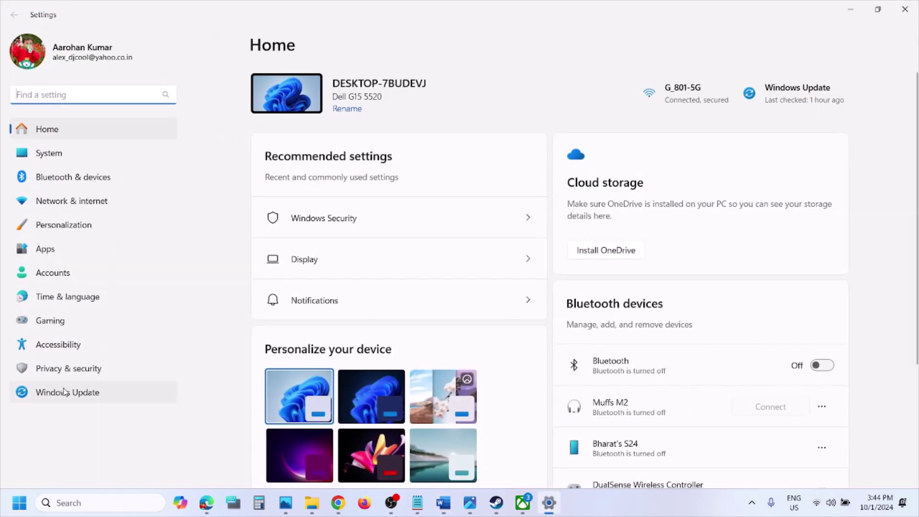
- Check for Windows updates, view the power options without restarting, and return to the Xbox app
{"action": "left_click", "coordinate": [64, 392]}
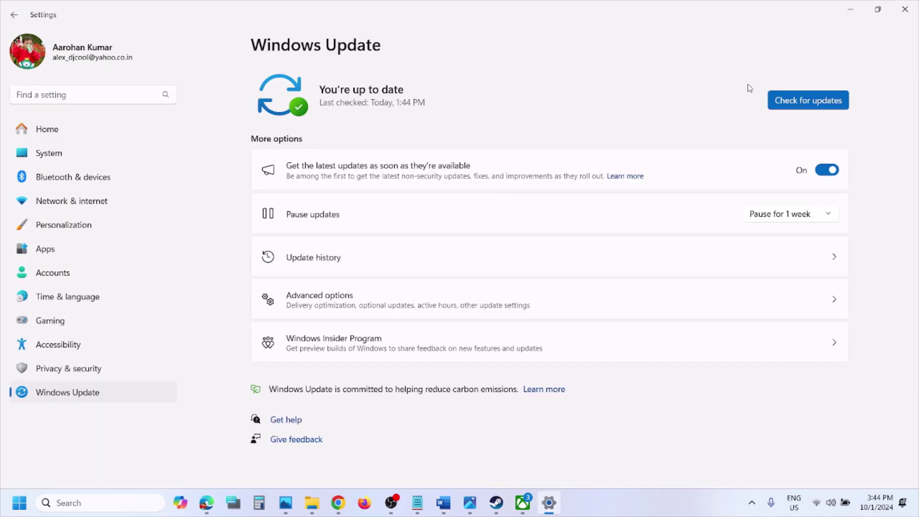
{"action": "left_click", "coordinate": [791, 105]}
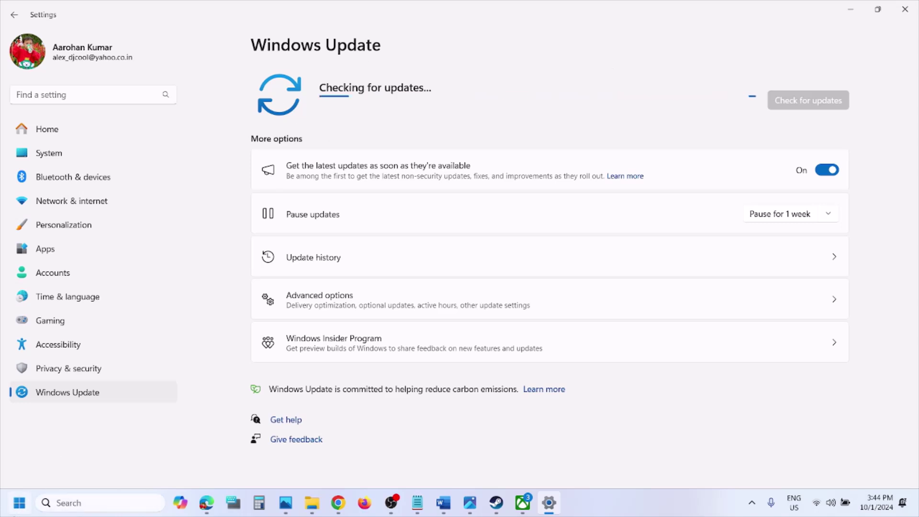
{"action": "key", "text": "super"}
{"action": "left_click", "coordinate": [348, 461]}
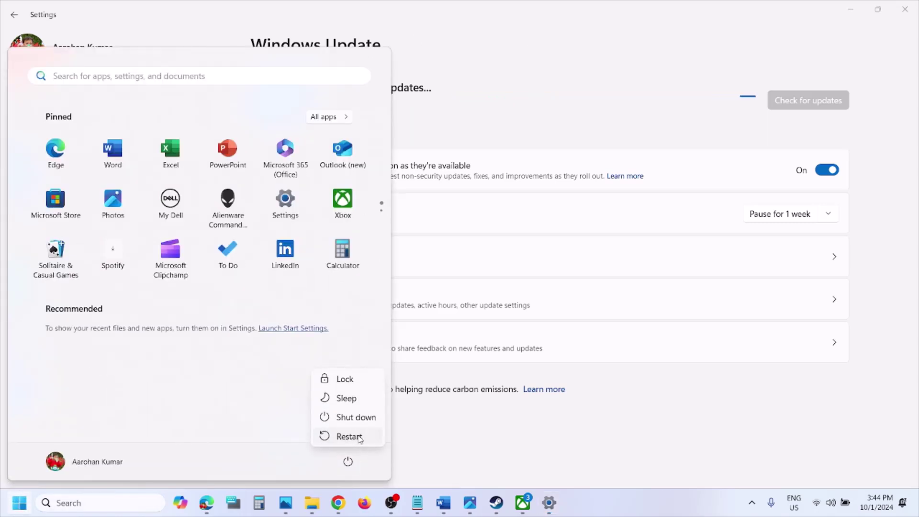
{"action": "left_click", "coordinate": [527, 431]}
{"action": "left_click", "coordinate": [527, 431]}
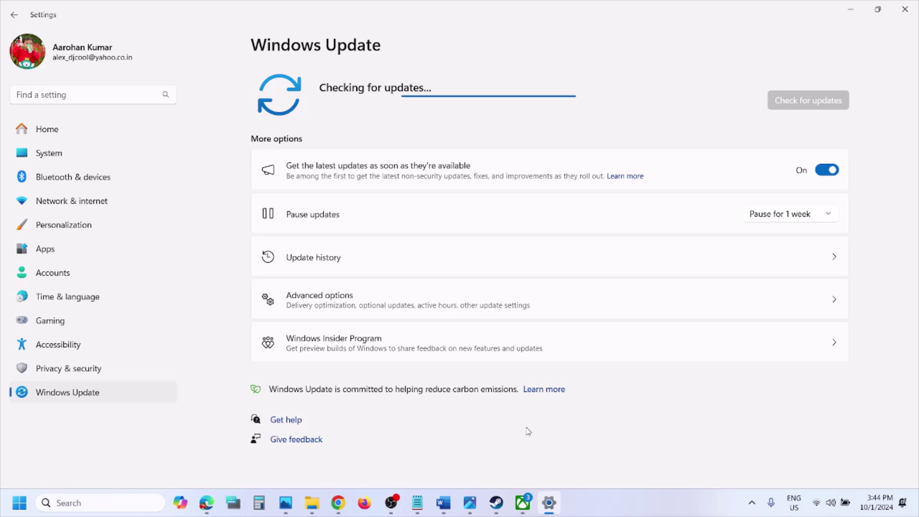
{"action": "left_click", "coordinate": [525, 513]}
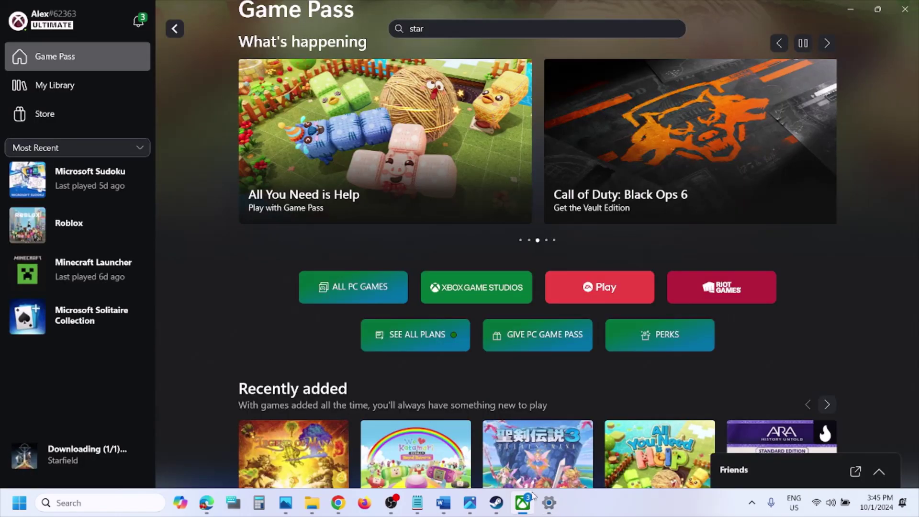
- In the Word guide, highlight the media creation tool step and windows11 link, then minimize Word
{"action": "left_click", "coordinate": [442, 506]}
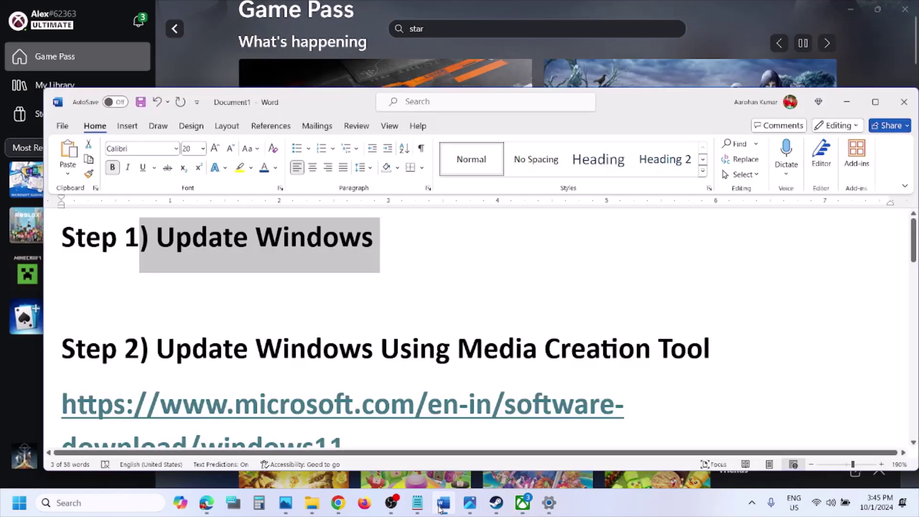
{"action": "scroll", "coordinate": [155, 299], "scroll_direction": "down", "scroll_amount": 2}
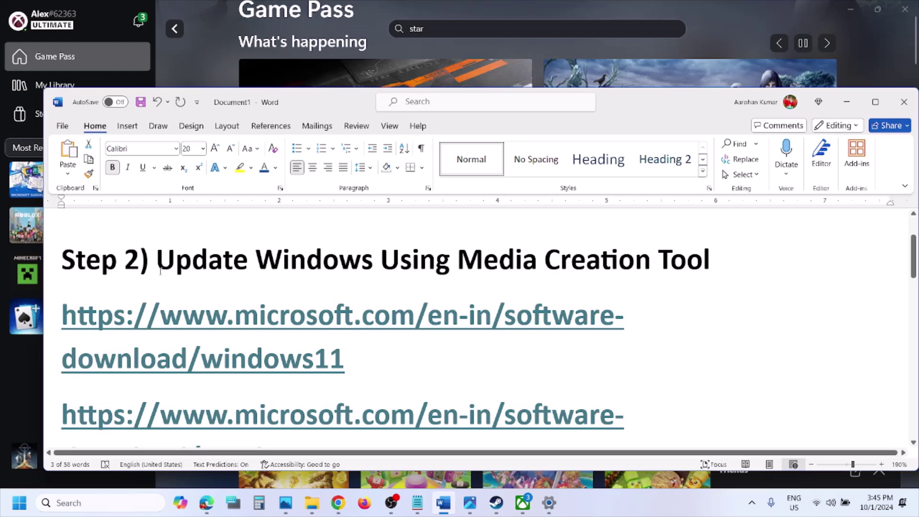
{"action": "left_click_drag", "start_coordinate": [160, 270], "coordinate": [709, 269]}
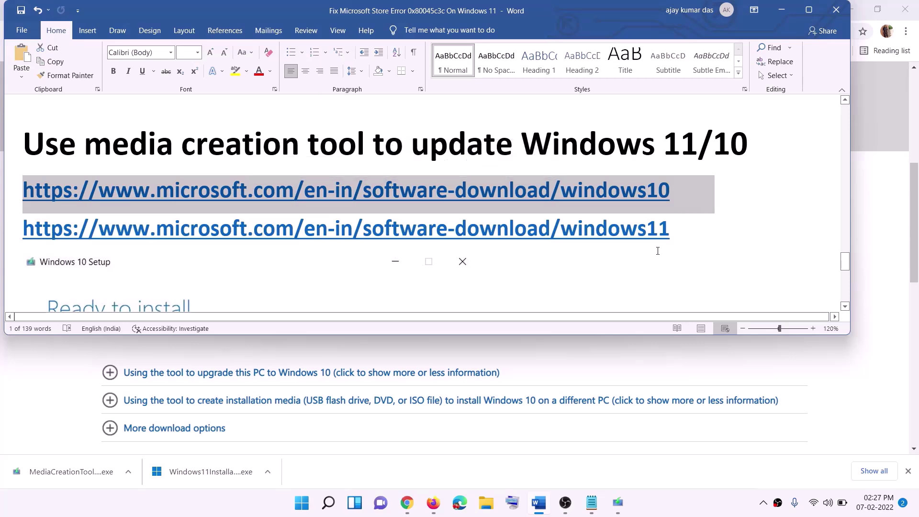
{"action": "triple_click", "coordinate": [686, 231]}
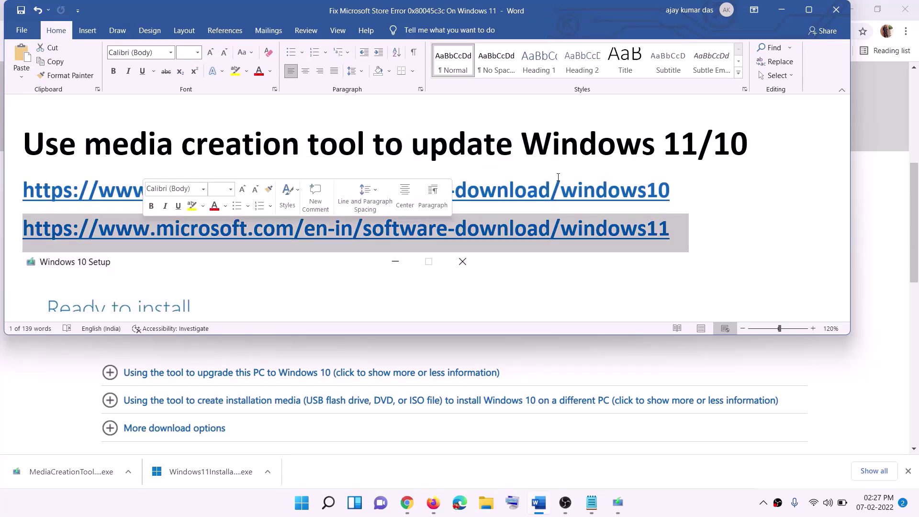
{"action": "left_click", "coordinate": [782, 9]}
{"action": "scroll", "coordinate": [393, 244], "scroll_direction": "up", "scroll_amount": 6}
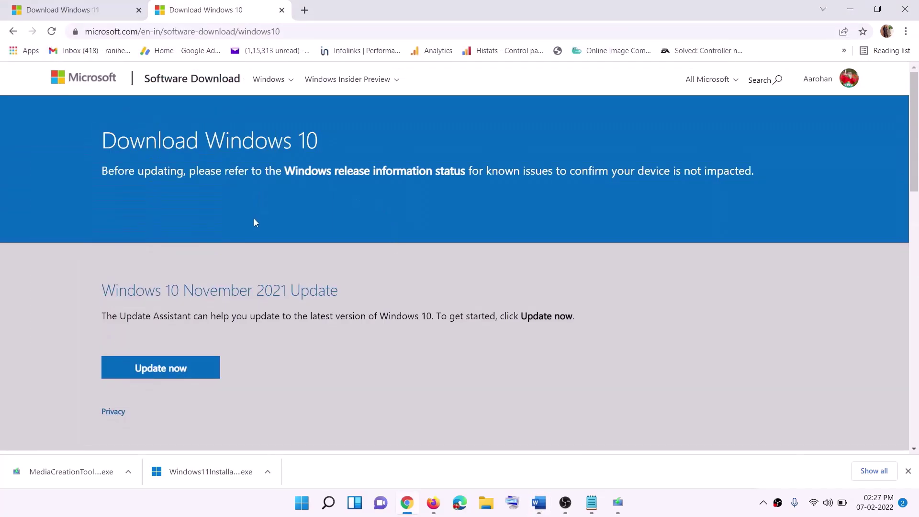
- Scroll to Create Windows 10 installation media and run the downloaded MediaCreationTool.exe
{"action": "scroll", "coordinate": [281, 264], "scroll_direction": "down", "scroll_amount": 5}
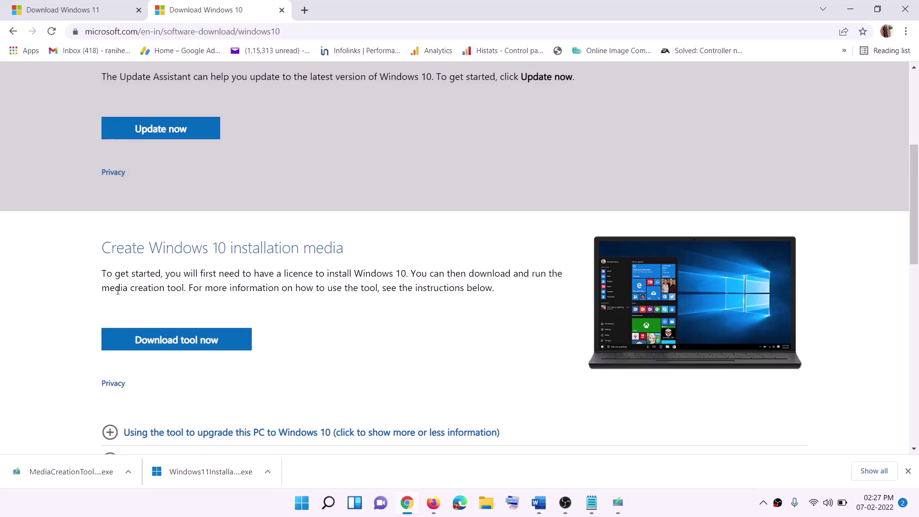
{"action": "left_click_drag", "start_coordinate": [109, 289], "coordinate": [205, 289]}
{"action": "scroll", "coordinate": [307, 268], "scroll_direction": "down", "scroll_amount": 2}
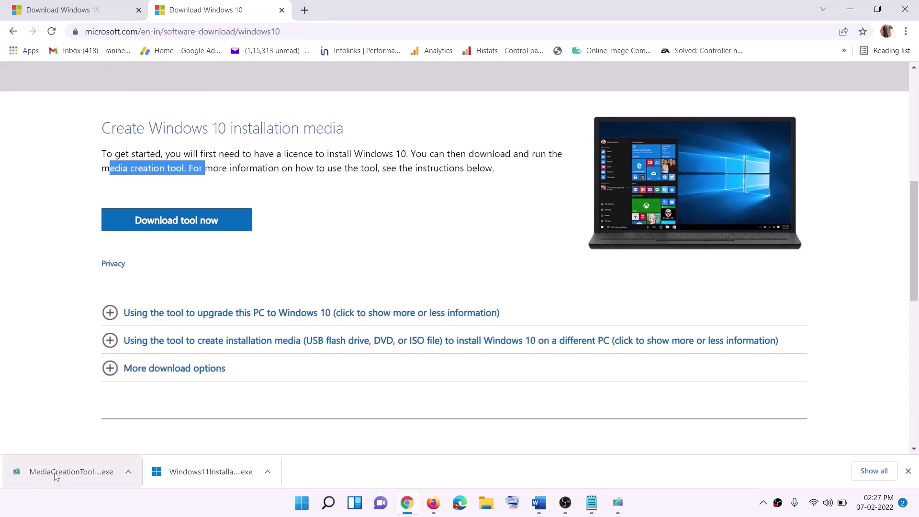
{"action": "left_click", "coordinate": [620, 505]}
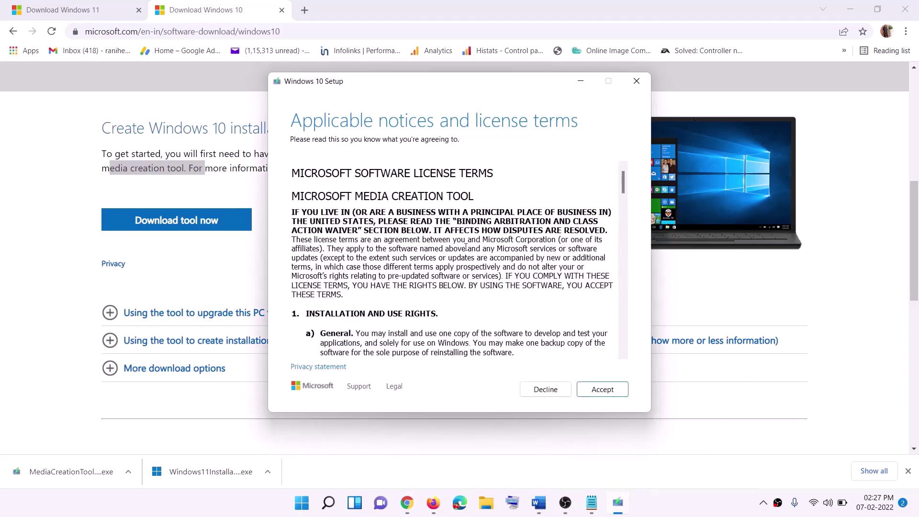
- Accept the Windows 10 license terms and choose Upgrade this PC now
{"action": "left_click", "coordinate": [594, 393]}
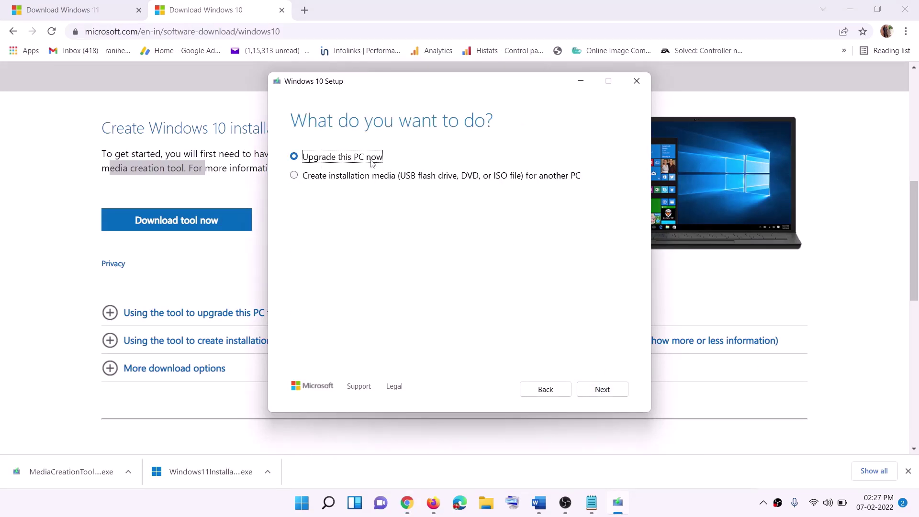
{"action": "left_click", "coordinate": [602, 392]}
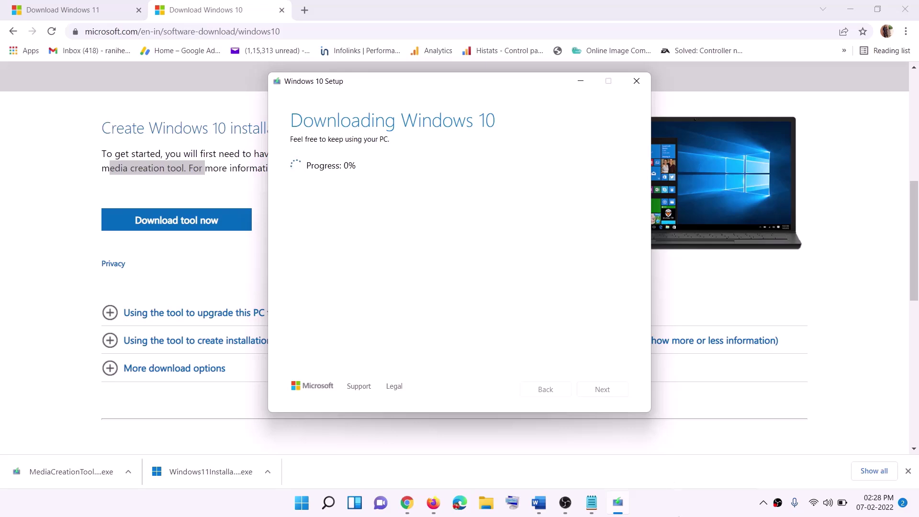
{"action": "left_click", "coordinate": [679, 513]}
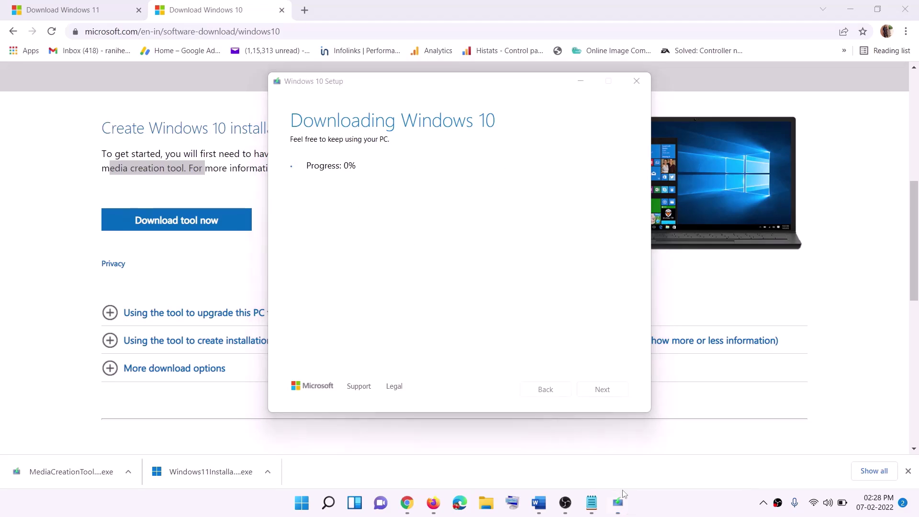
- Maximize the Word guide to review the next step, then show Chrome's Download Windows 11 page
{"action": "left_click", "coordinate": [539, 502]}
{"action": "scroll", "coordinate": [99, 232], "scroll_direction": "down", "scroll_amount": 1}
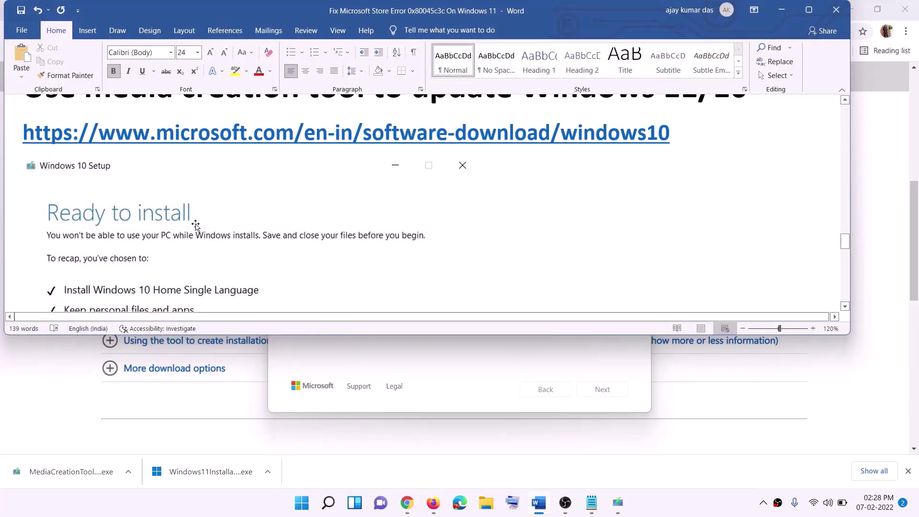
{"action": "left_click", "coordinate": [810, 10]}
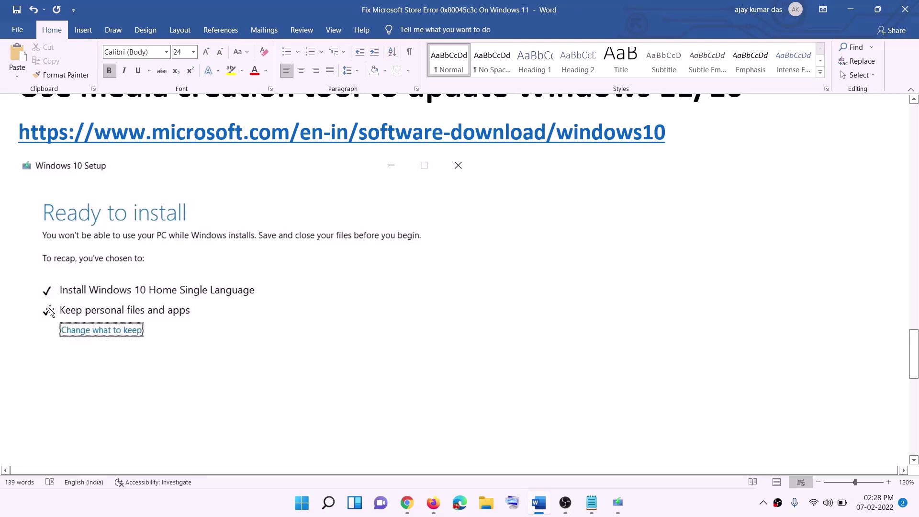
{"action": "scroll", "coordinate": [472, 332], "scroll_direction": "down", "scroll_amount": 3}
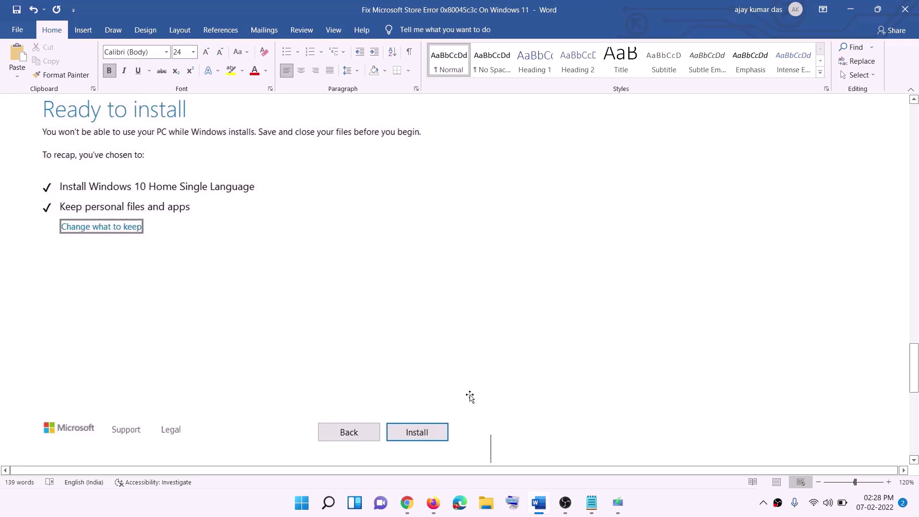
{"action": "scroll", "coordinate": [375, 296], "scroll_direction": "up", "scroll_amount": 1}
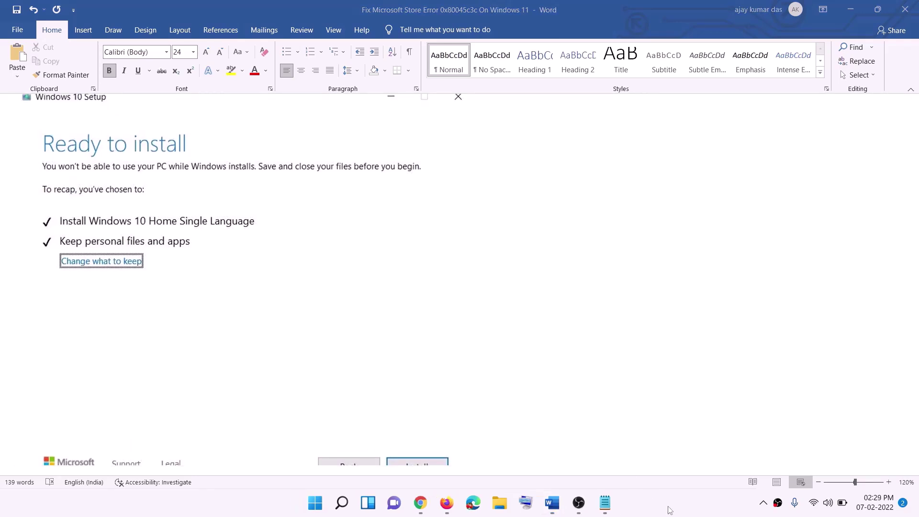
{"action": "left_click", "coordinate": [421, 504]}
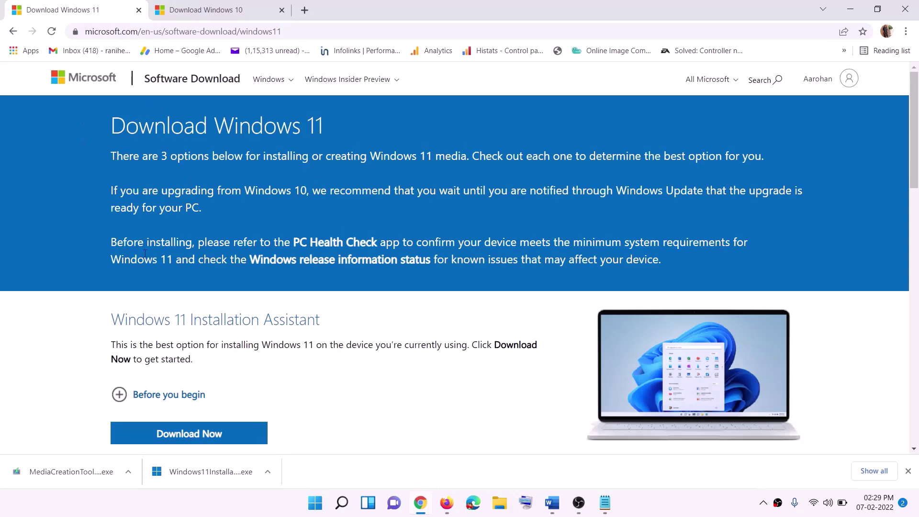
- Download the Windows 11 media creation tool and run it, approving the UAC prompt
{"action": "scroll", "coordinate": [198, 325], "scroll_direction": "down", "scroll_amount": 5}
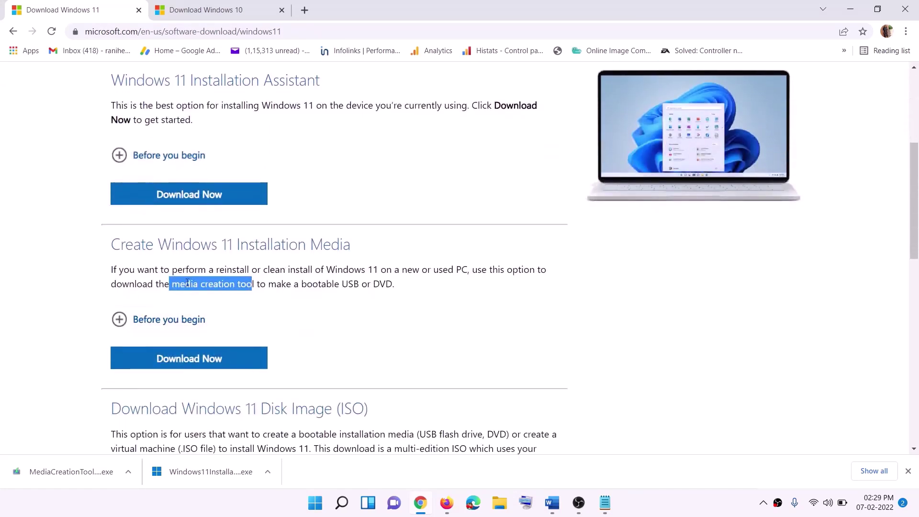
{"action": "left_click_drag", "start_coordinate": [172, 284], "coordinate": [266, 285]}
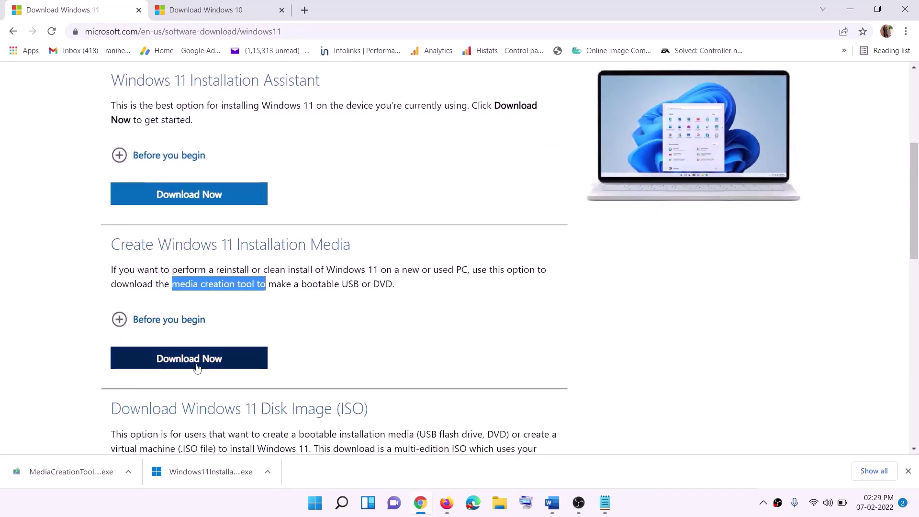
{"action": "left_click", "coordinate": [182, 364]}
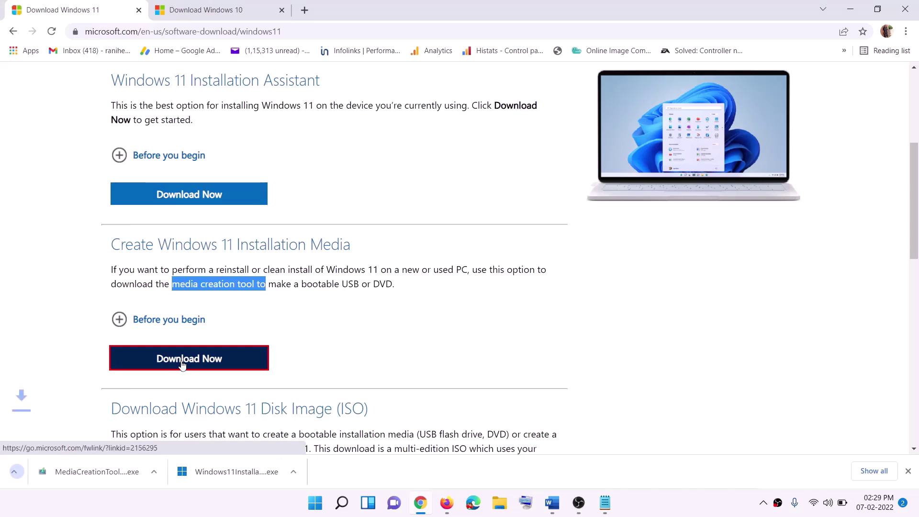
{"action": "left_click", "coordinate": [62, 475]}
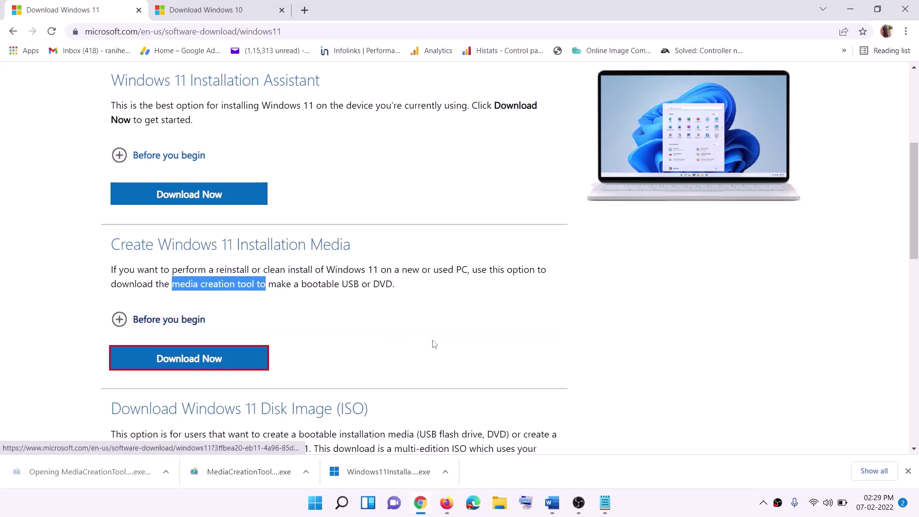
{"action": "left_click", "coordinate": [399, 349]}
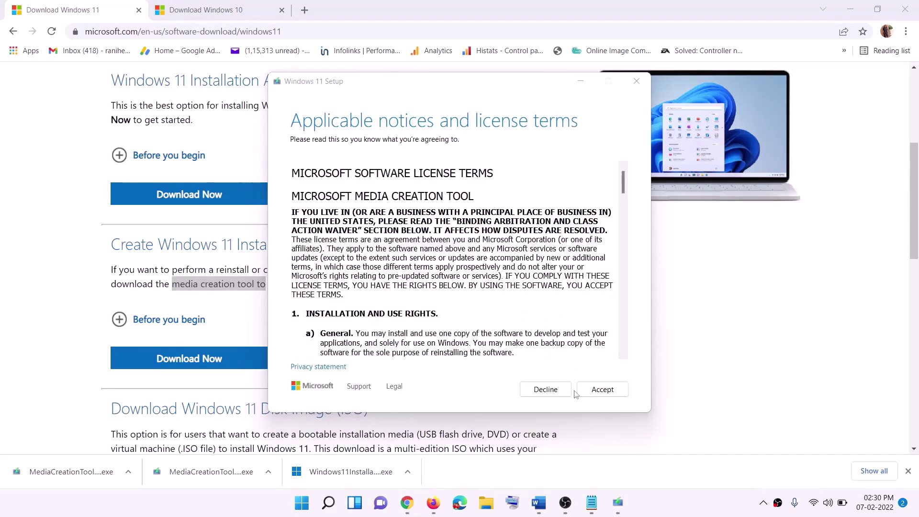
- Accept the Windows 11 license and save an ISO file named Windows to the Desktop
{"action": "left_click", "coordinate": [579, 391]}
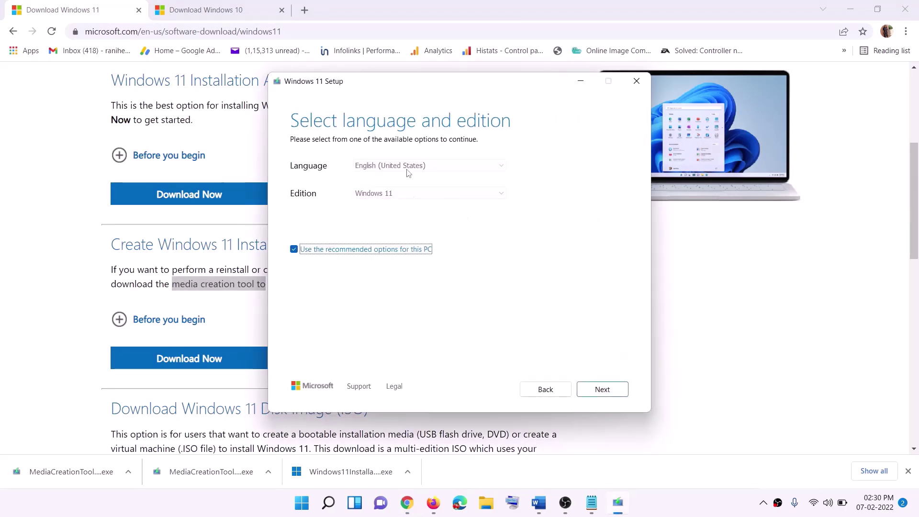
{"action": "left_click", "coordinate": [595, 390]}
{"action": "left_click", "coordinate": [303, 206]}
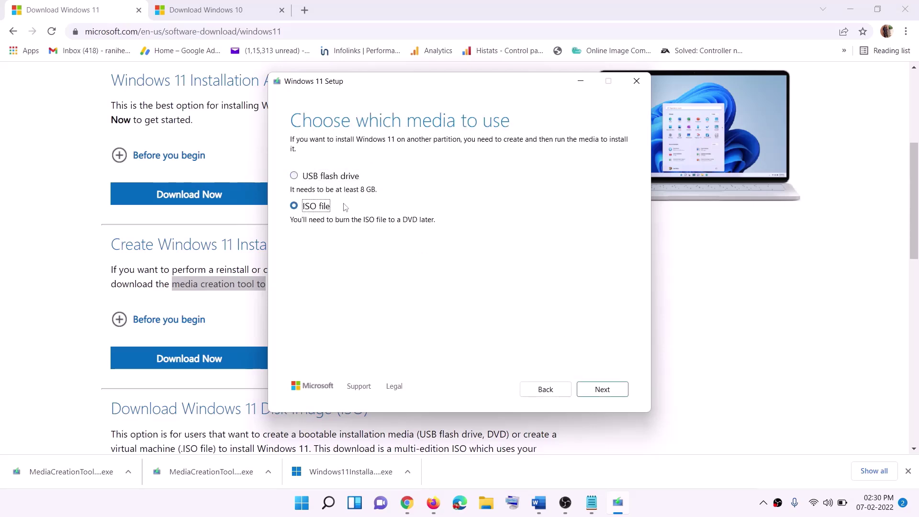
{"action": "left_click", "coordinate": [606, 390]}
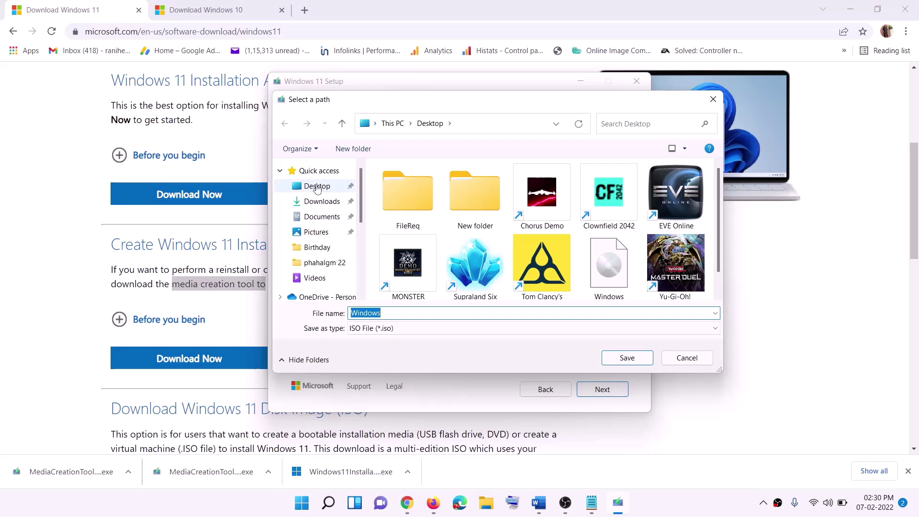
{"action": "left_click", "coordinate": [315, 189]}
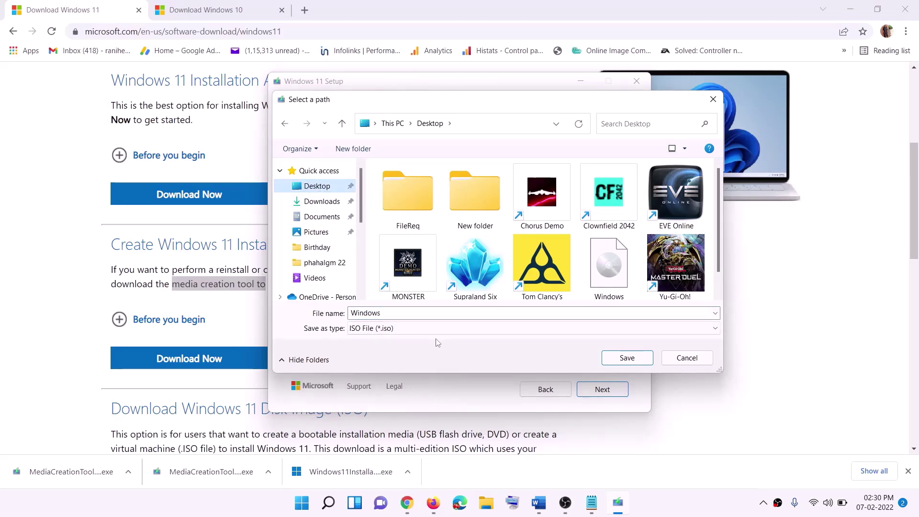
{"action": "left_click", "coordinate": [627, 359]}
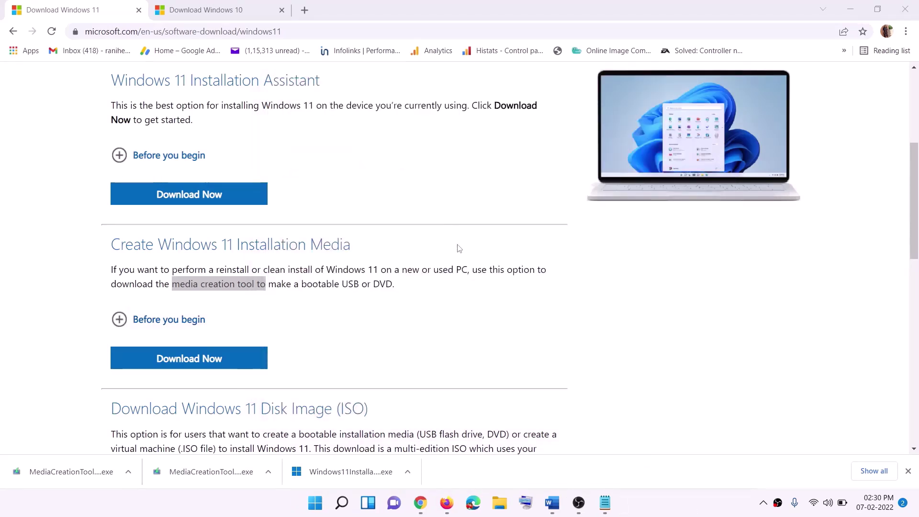
- Mount the Windows ISO from the desktop and run setup from the DVD drive, approving UAC
{"action": "key", "text": "super+d"}
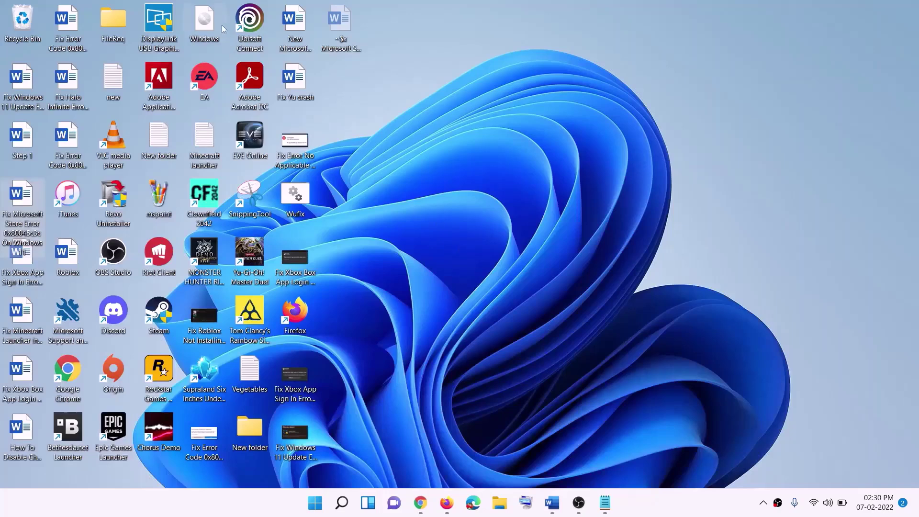
{"action": "left_click_drag", "start_coordinate": [223, 29], "coordinate": [364, 285]}
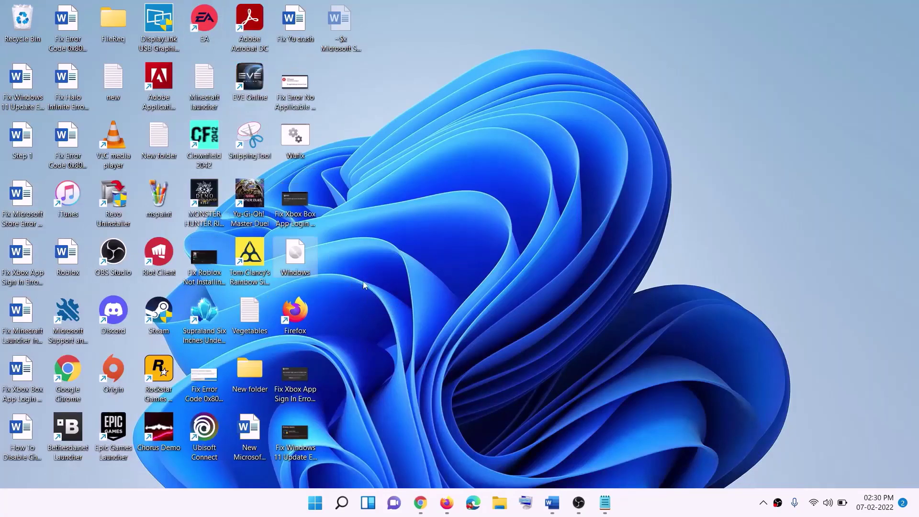
{"action": "double_click", "coordinate": [296, 256]}
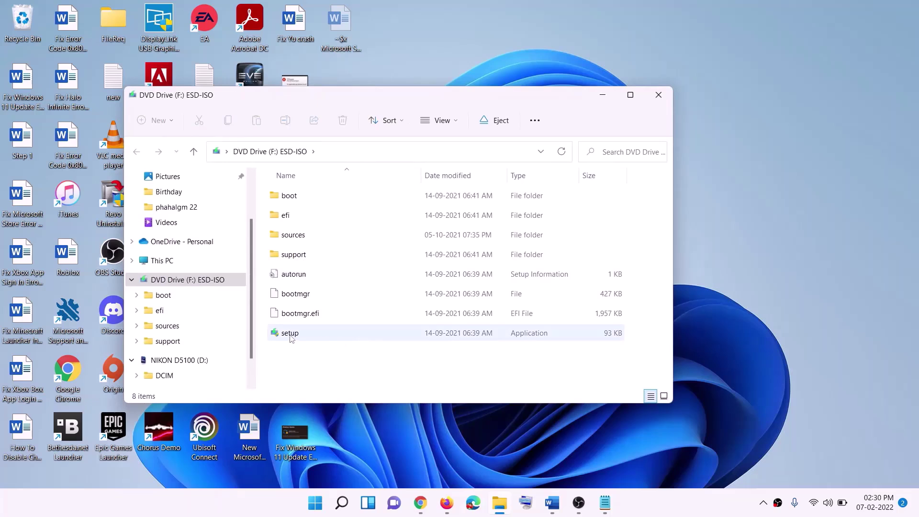
{"action": "left_click", "coordinate": [291, 336]}
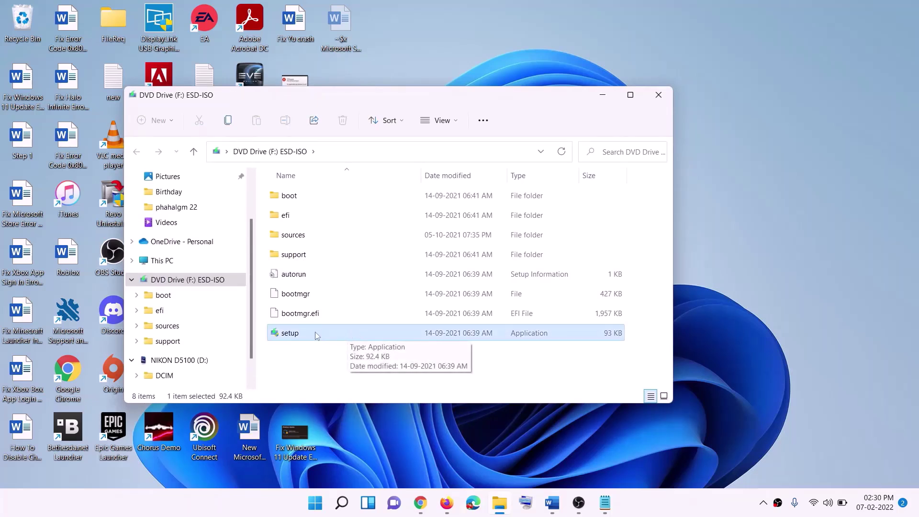
{"action": "double_click", "coordinate": [313, 333]}
{"action": "left_click", "coordinate": [369, 375]}
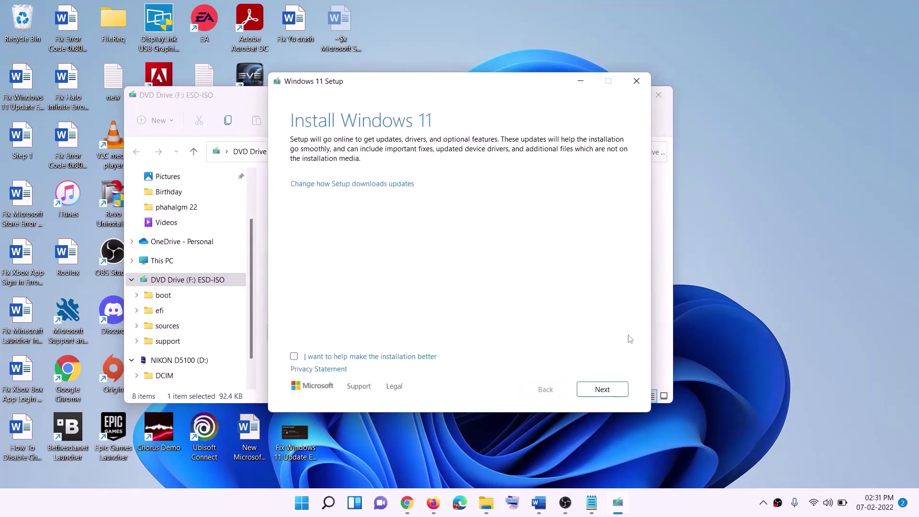
- Advance Windows 11 Setup past its first screen to check for updates, then return to the Word guide
{"action": "left_click", "coordinate": [603, 391]}
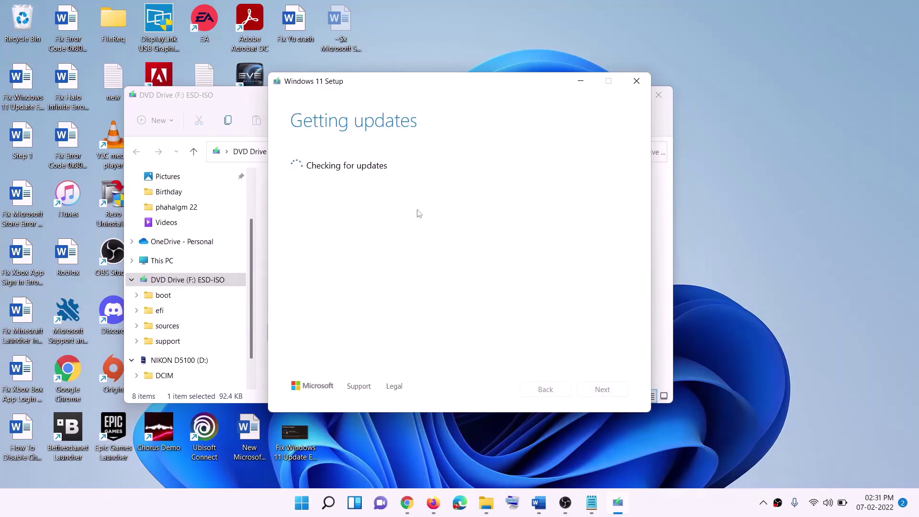
{"action": "key", "text": "alt+Tab"}
{"action": "left_click", "coordinate": [736, 302]}
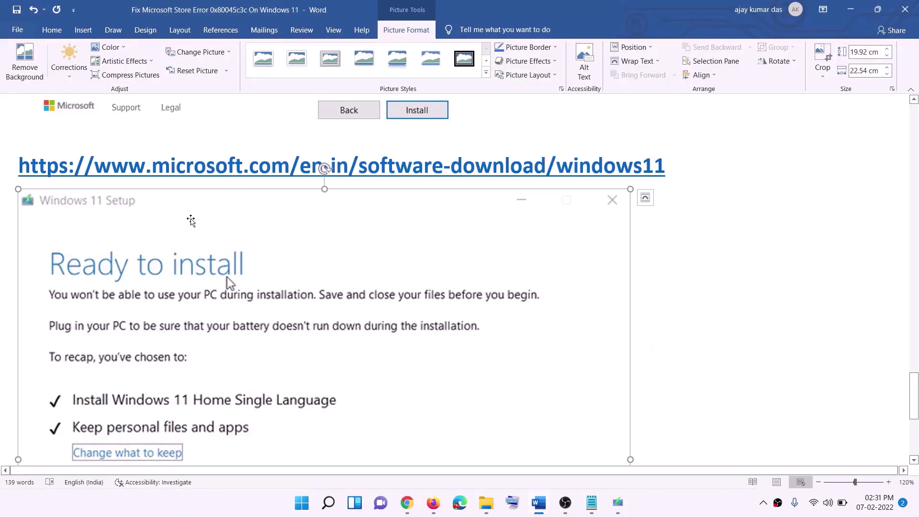
{"action": "scroll", "coordinate": [214, 241], "scroll_direction": "down", "scroll_amount": 2}
{"action": "scroll", "coordinate": [214, 241], "scroll_direction": "down", "scroll_amount": 2}
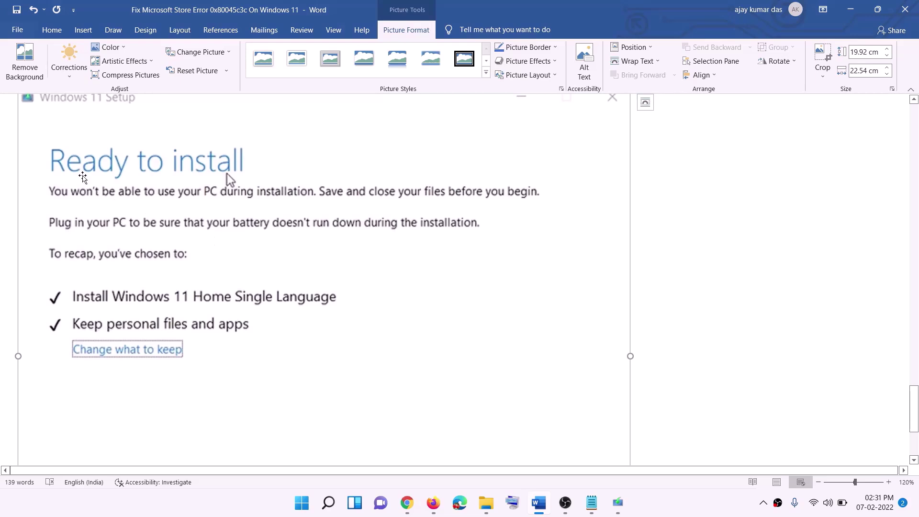
{"action": "scroll", "coordinate": [202, 277], "scroll_direction": "down", "scroll_amount": 1}
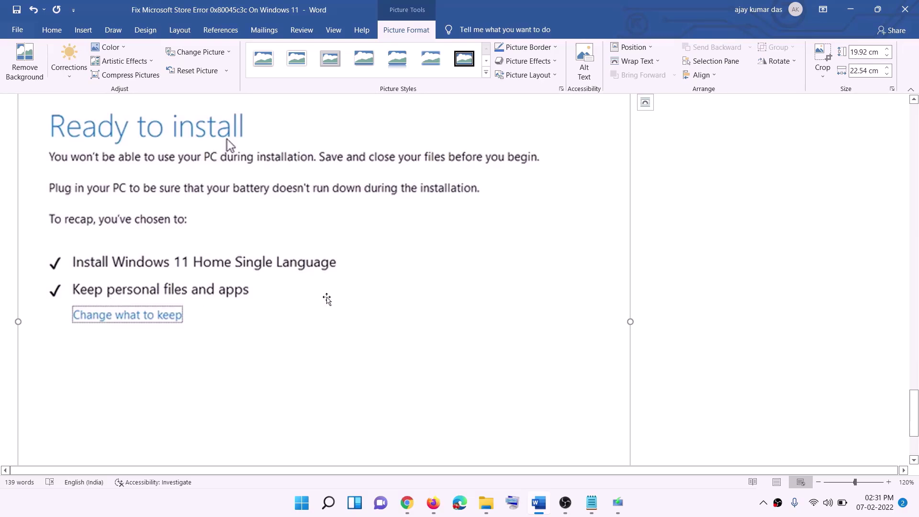
{"action": "scroll", "coordinate": [575, 463], "scroll_direction": "down", "scroll_amount": 2}
{"action": "scroll", "coordinate": [488, 358], "scroll_direction": "up", "scroll_amount": 5}
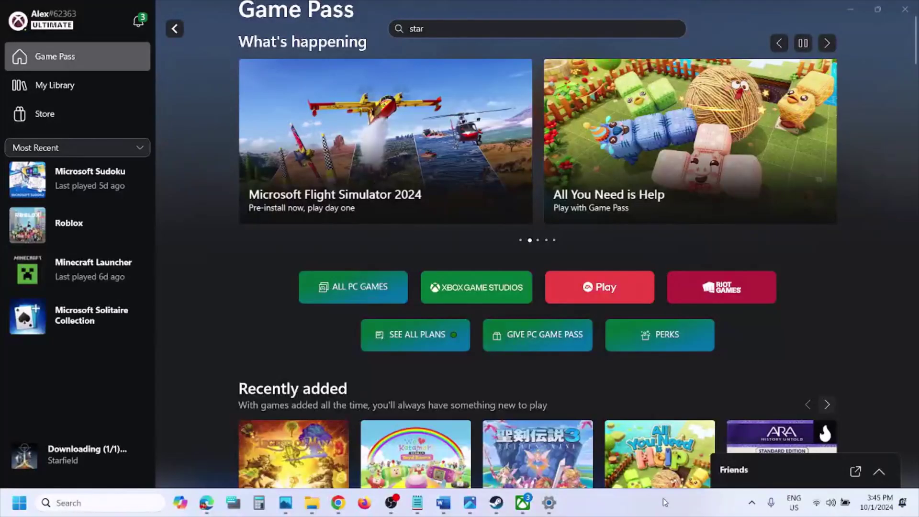
- Search the Step 3 text 'Run Gaming Services Repair Tool' in a new Chrome window
{"action": "left_click", "coordinate": [443, 503]}
{"action": "scroll", "coordinate": [383, 336], "scroll_direction": "down", "scroll_amount": 6}
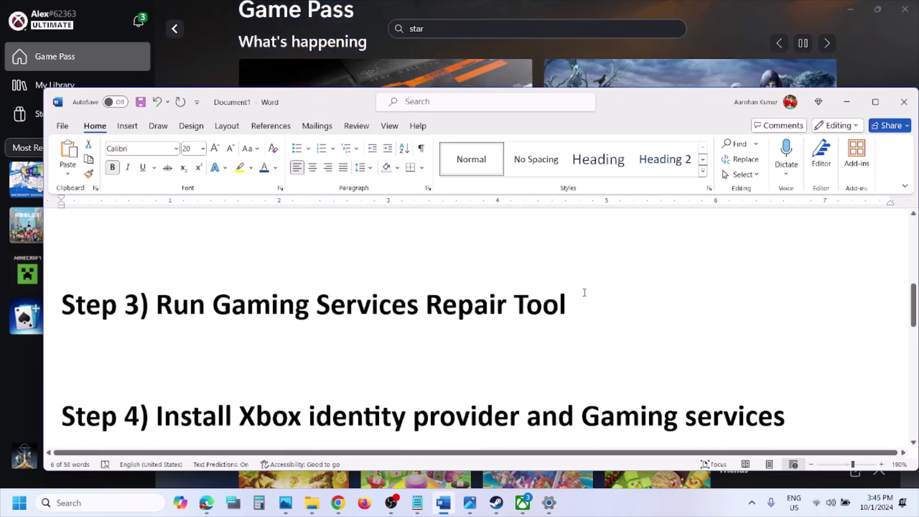
{"action": "left_click_drag", "start_coordinate": [585, 293], "coordinate": [170, 320]}
{"action": "key", "text": "ctrl+c"}
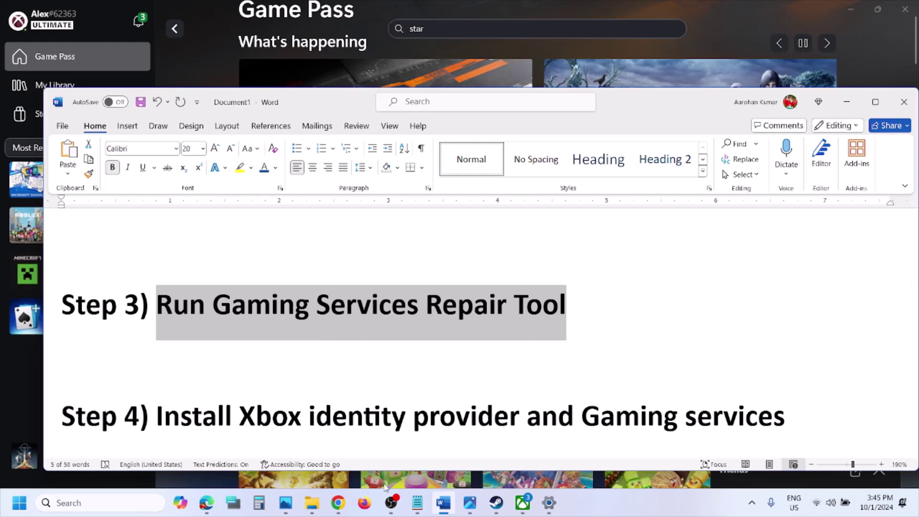
{"action": "right_click", "coordinate": [338, 503]}
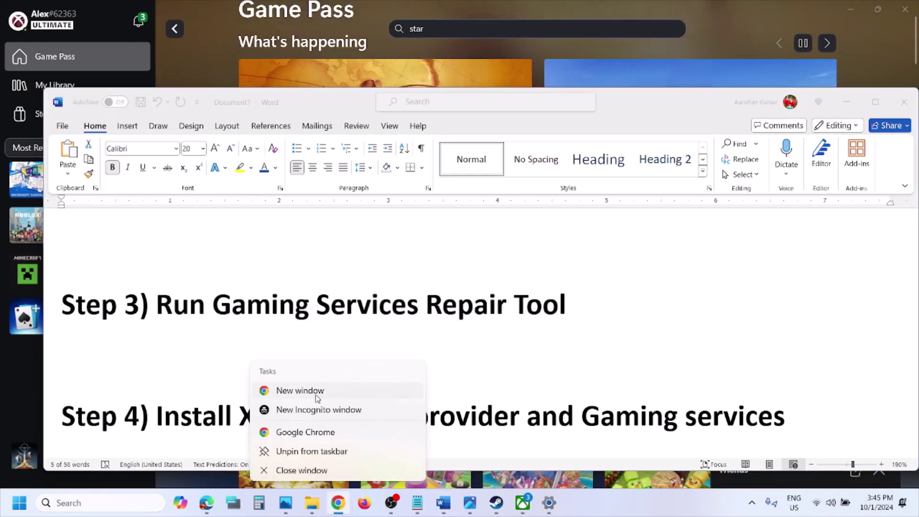
{"action": "left_click", "coordinate": [316, 397]}
{"action": "key", "text": "ctrl+v"}
{"action": "key", "text": "Return"}
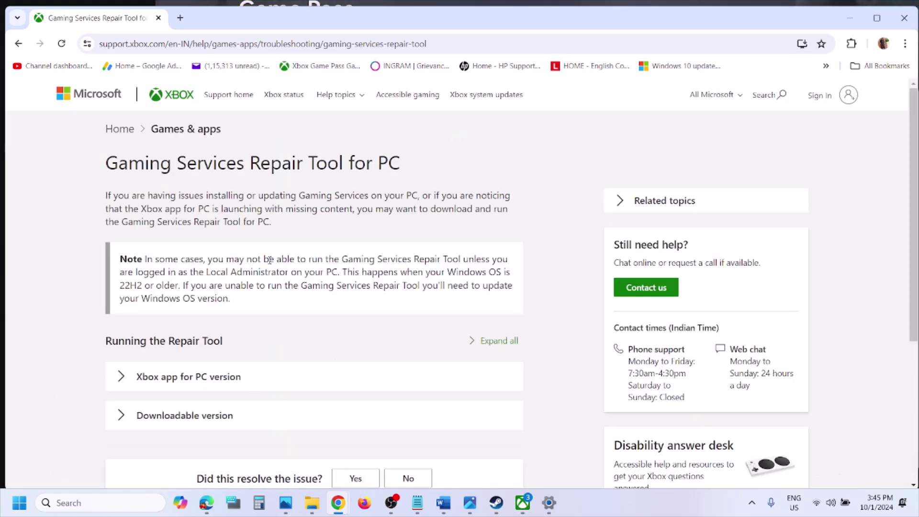
- Download the Gaming Services Repair Tool from the expanded Downloadable version section
{"action": "scroll", "coordinate": [175, 259], "scroll_direction": "down", "scroll_amount": 4}
{"action": "left_click", "coordinate": [185, 254]}
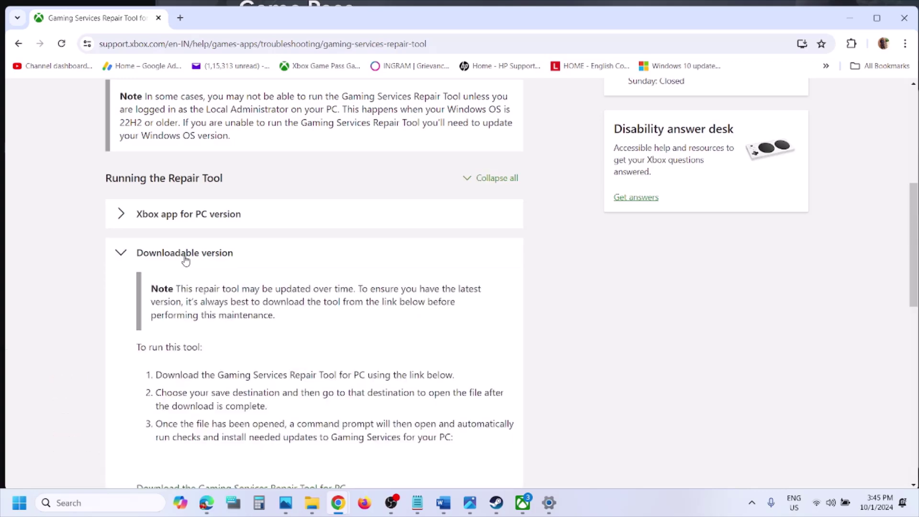
{"action": "scroll", "coordinate": [185, 261], "scroll_direction": "down", "scroll_amount": 10}
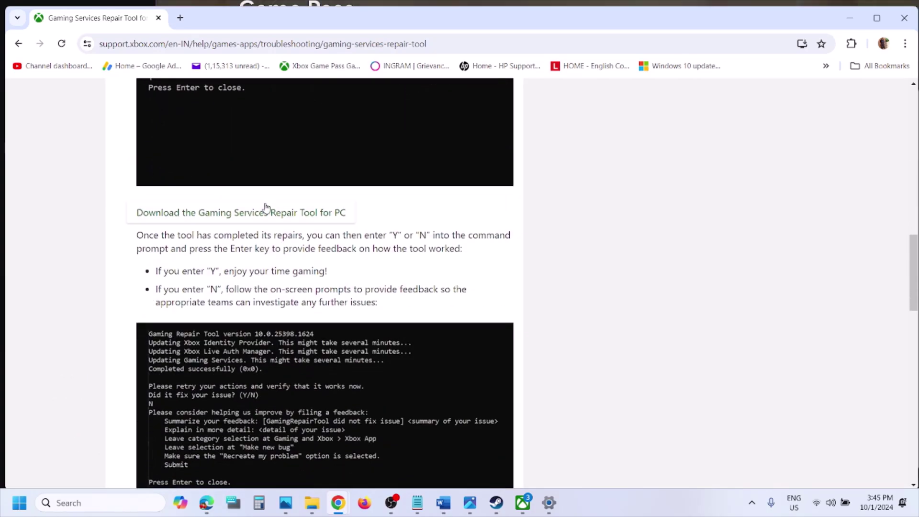
{"action": "left_click", "coordinate": [240, 214]}
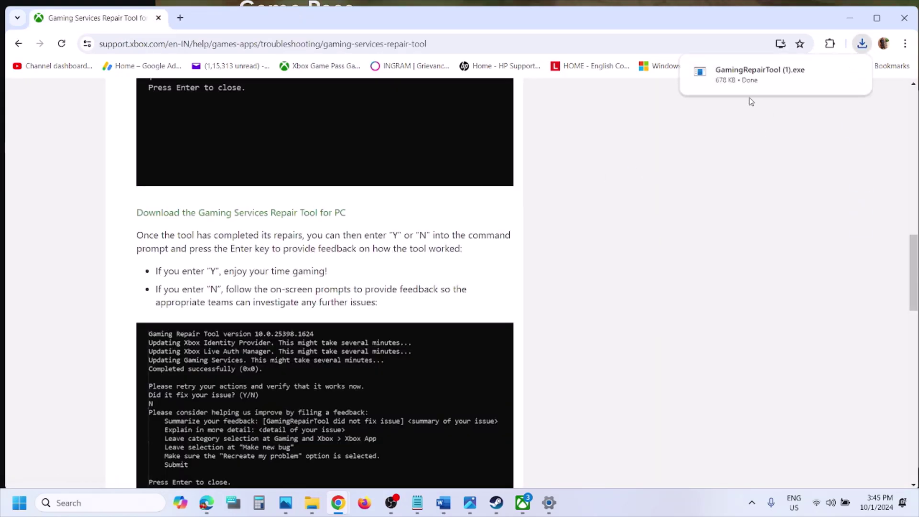
- Run GamingRepairTool (1).exe until it reports Completed successfully (0x0), then close it
{"action": "left_click", "coordinate": [753, 77]}
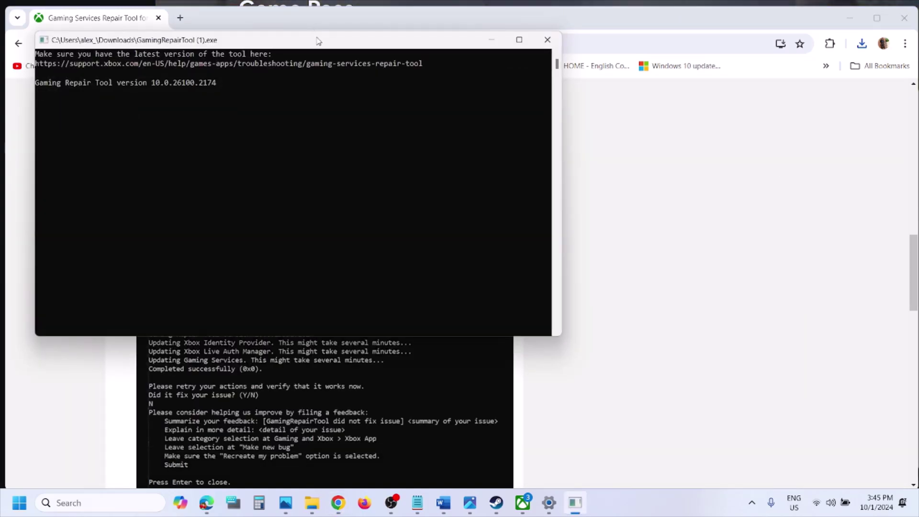
{"action": "left_click_drag", "start_coordinate": [320, 43], "coordinate": [459, 139]}
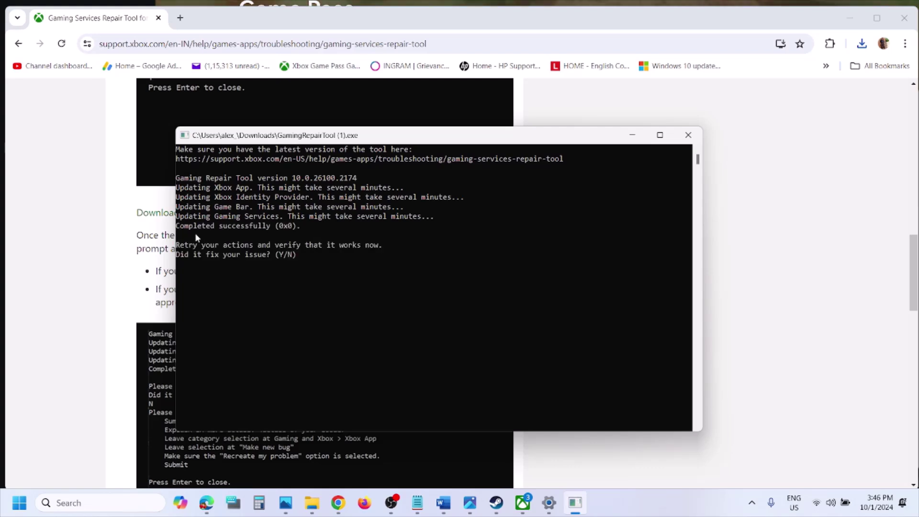
{"action": "left_click_drag", "start_coordinate": [183, 228], "coordinate": [309, 229]}
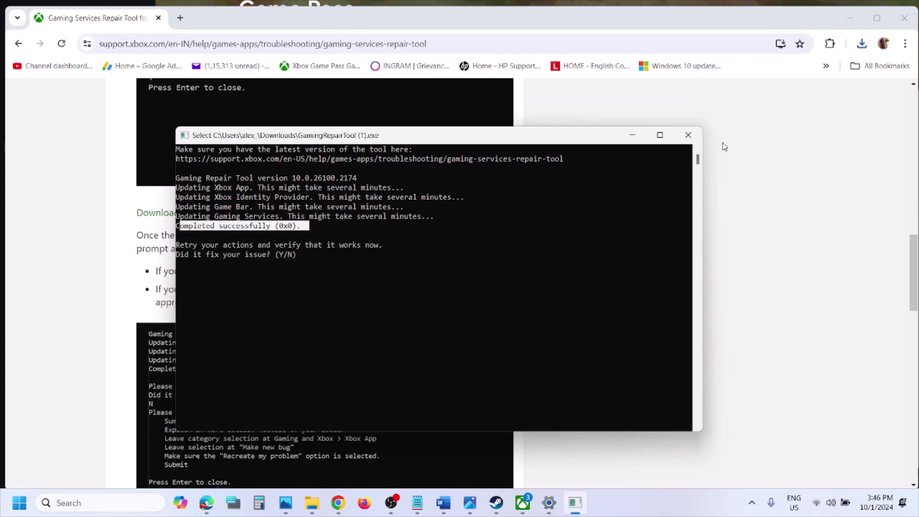
{"action": "left_click", "coordinate": [689, 136]}
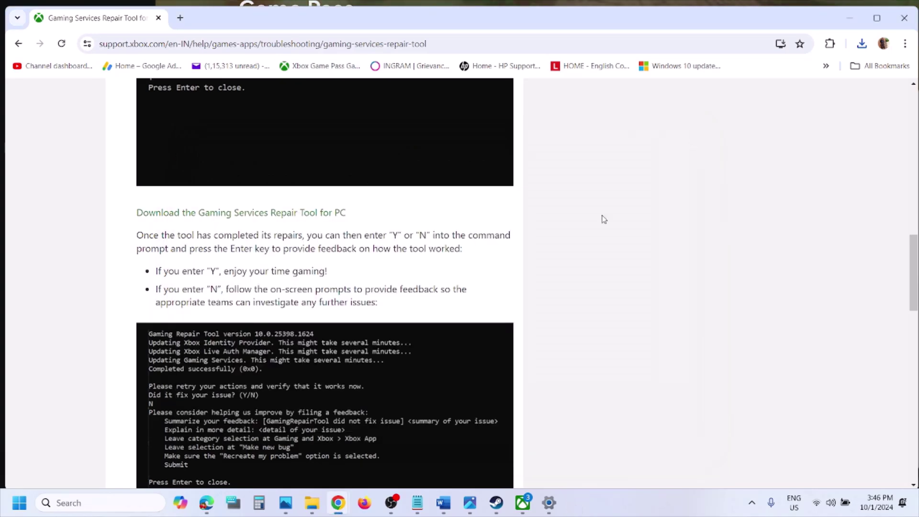
- Select the Xbox Identity Provider link in the maximized Word guide
{"action": "left_click", "coordinate": [523, 503]}
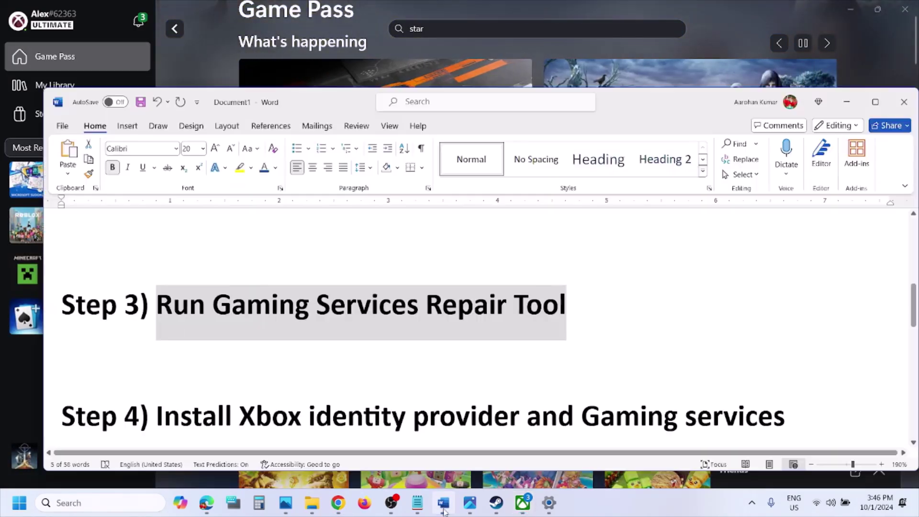
{"action": "left_click", "coordinate": [444, 503]}
{"action": "scroll", "coordinate": [351, 368], "scroll_direction": "down", "scroll_amount": 2}
{"action": "scroll", "coordinate": [350, 368], "scroll_direction": "down", "scroll_amount": 1}
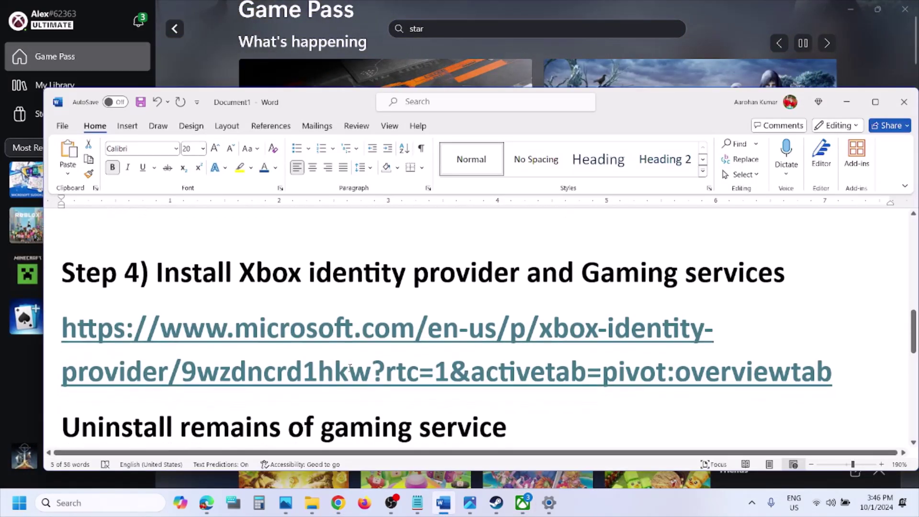
{"action": "left_click", "coordinate": [875, 102]}
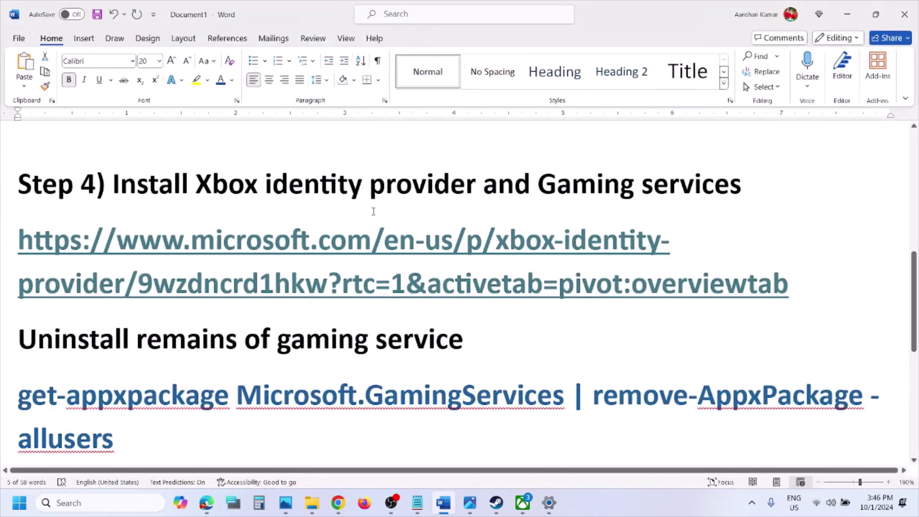
{"action": "triple_click", "coordinate": [707, 270]}
{"action": "key", "text": "ctrl+c"}
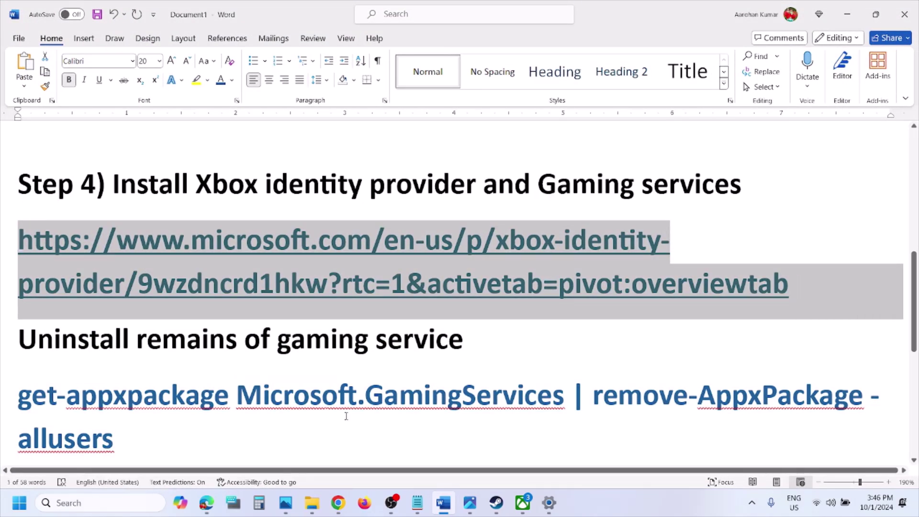
- Load the copied link in a new Chrome window to show the Store page
{"action": "right_click", "coordinate": [338, 503]}
{"action": "left_click", "coordinate": [312, 396]}
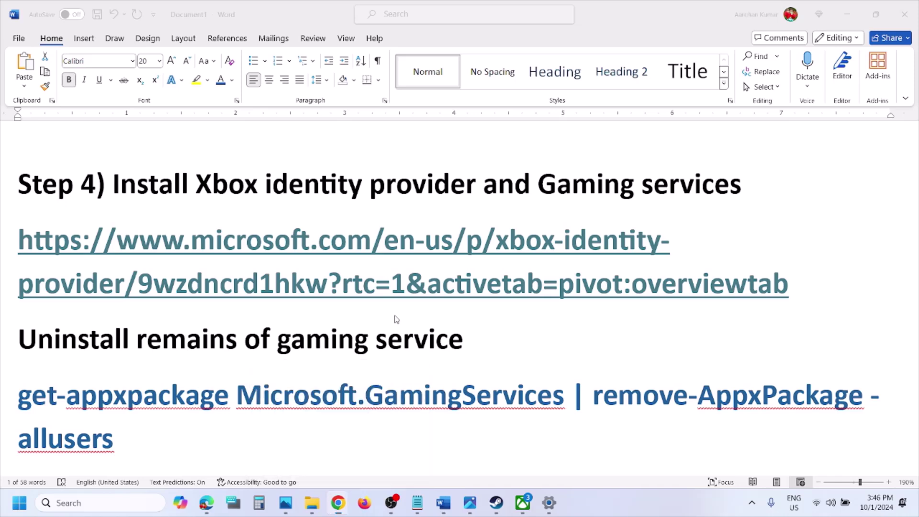
{"action": "key", "text": "ctrl+v"}
{"action": "key", "text": "Return"}
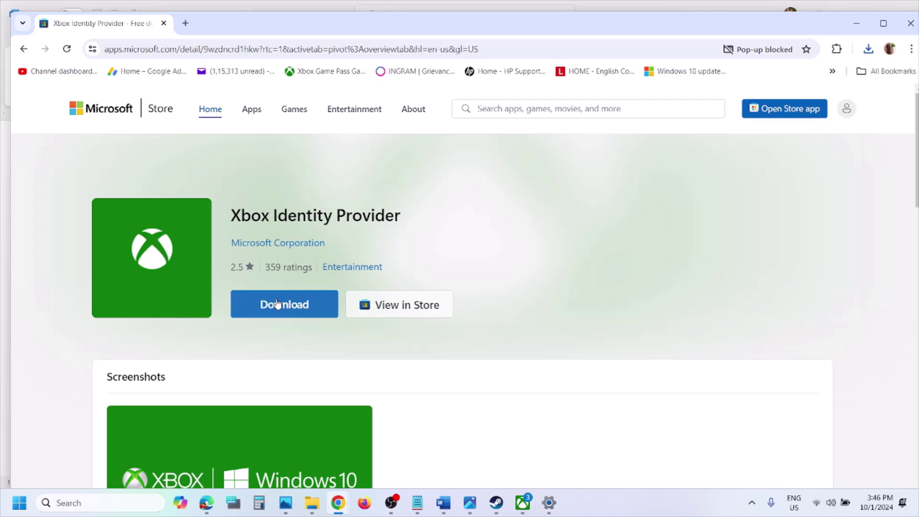
- Open the Xbox Identity Provider in a maximized Microsoft Store, then scroll the Word guide onward
{"action": "left_click", "coordinate": [278, 304]}
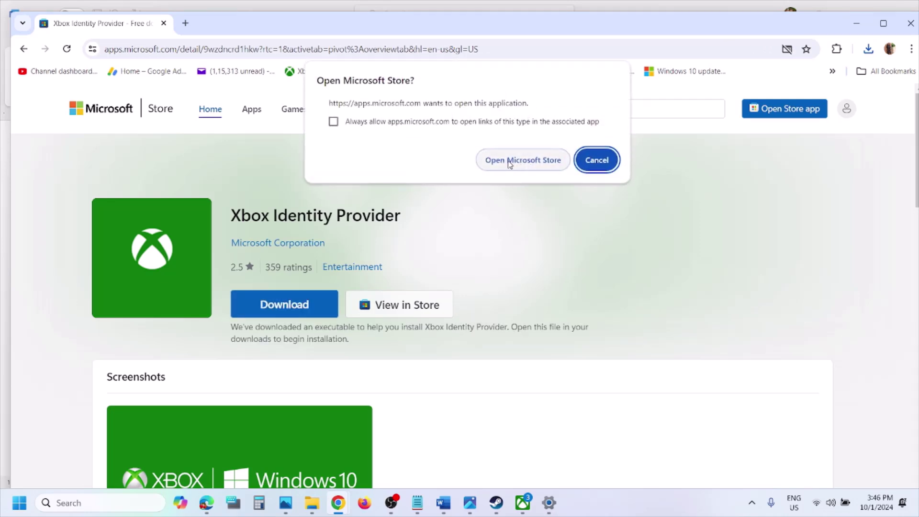
{"action": "left_click", "coordinate": [509, 161]}
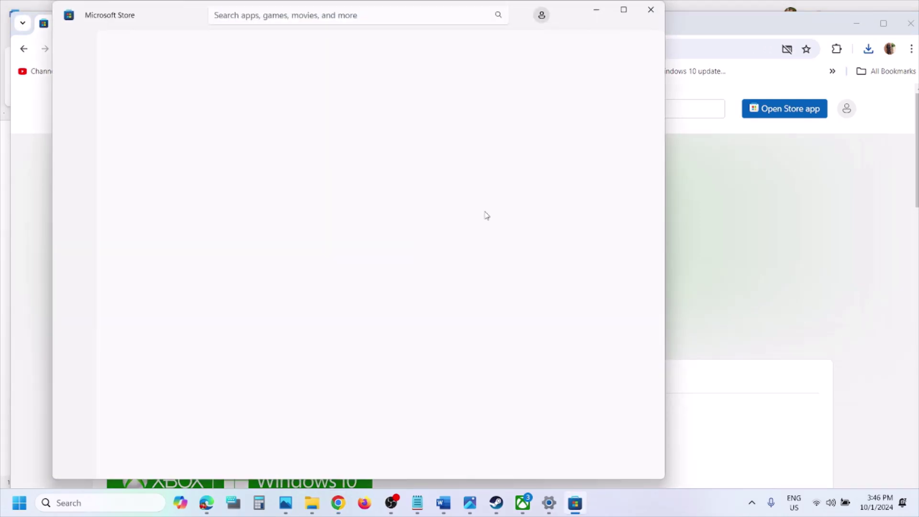
{"action": "left_click", "coordinate": [624, 9]}
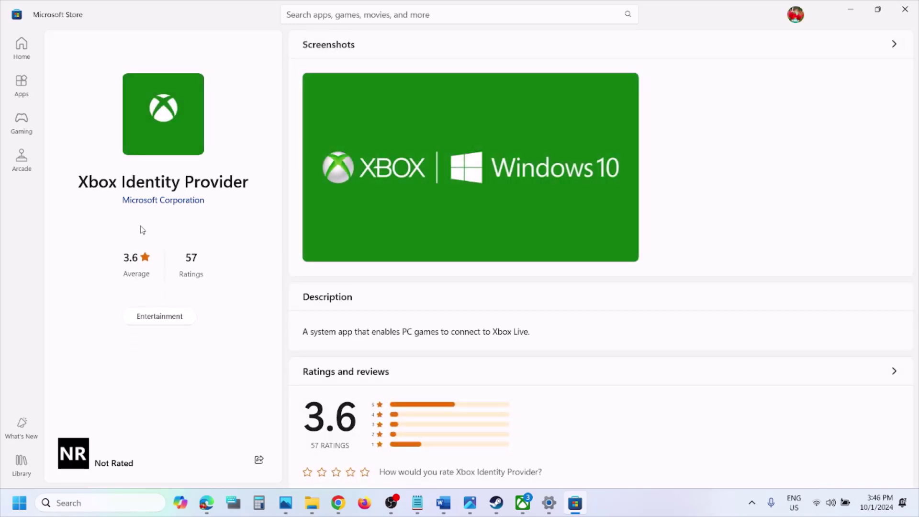
{"action": "left_click", "coordinate": [444, 503]}
{"action": "scroll", "coordinate": [259, 310], "scroll_direction": "down", "scroll_amount": 3}
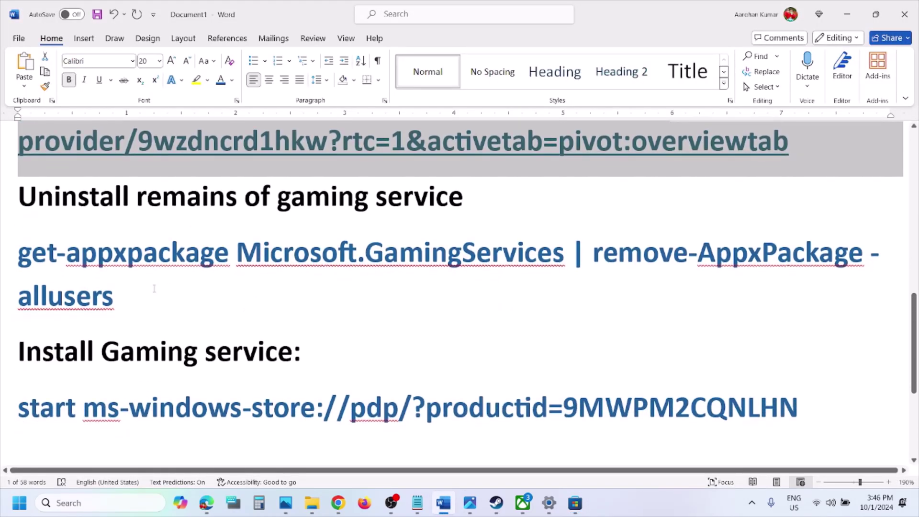
- Copy the get-appxpackage Microsoft.GamingServices uninstall command from the Word guide
{"action": "triple_click", "coordinate": [150, 290]}
{"action": "right_click", "coordinate": [33, 258]}
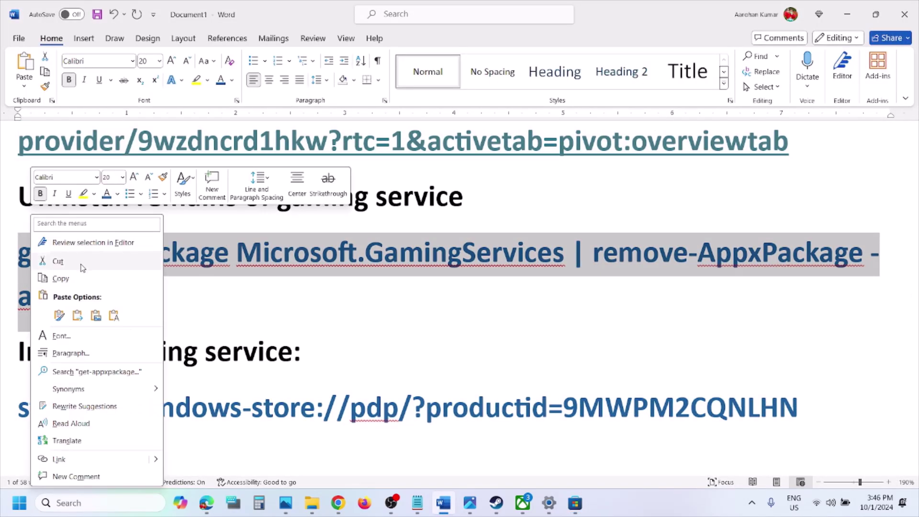
{"action": "left_click", "coordinate": [76, 280]}
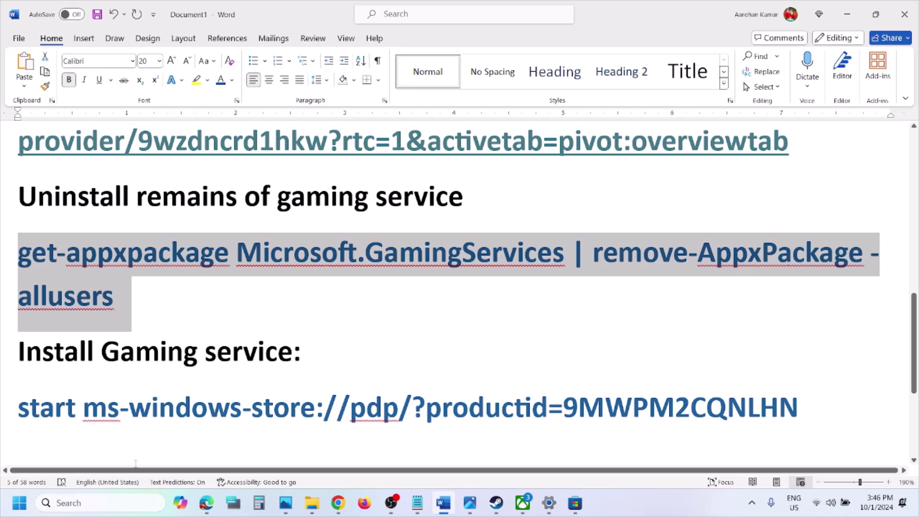
- Paste the uninstall command into Windows PowerShell run as administrator
{"action": "left_click", "coordinate": [91, 503]}
{"action": "type", "text": "pow"}
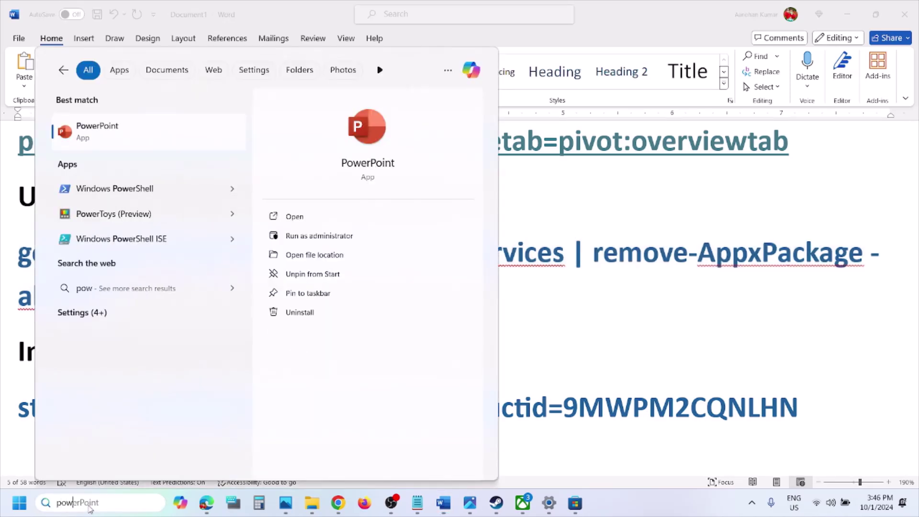
{"action": "type", "text": "ershell"}
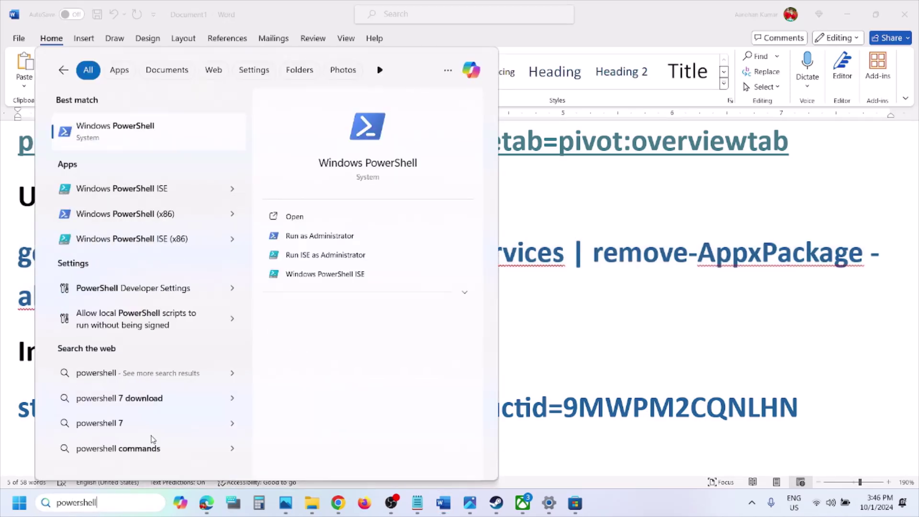
{"action": "right_click", "coordinate": [152, 139]}
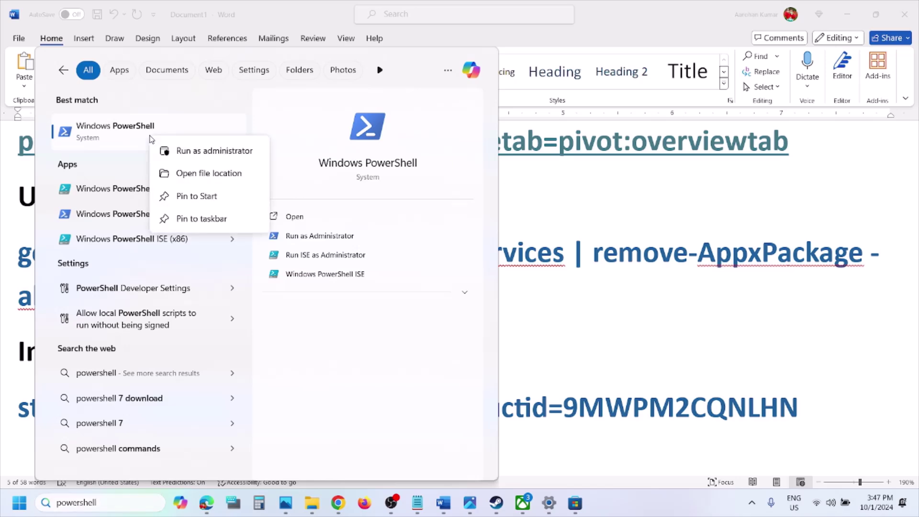
{"action": "left_click", "coordinate": [230, 153]}
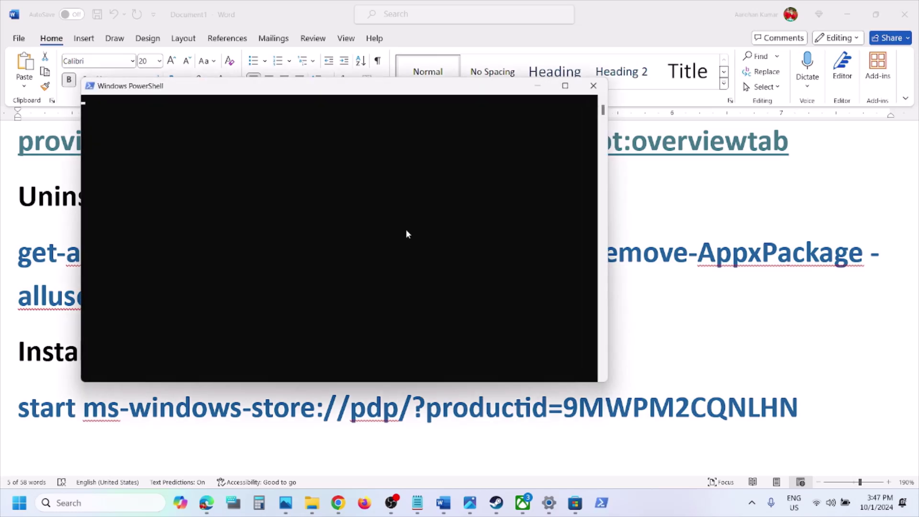
{"action": "key", "text": "ctrl+v"}
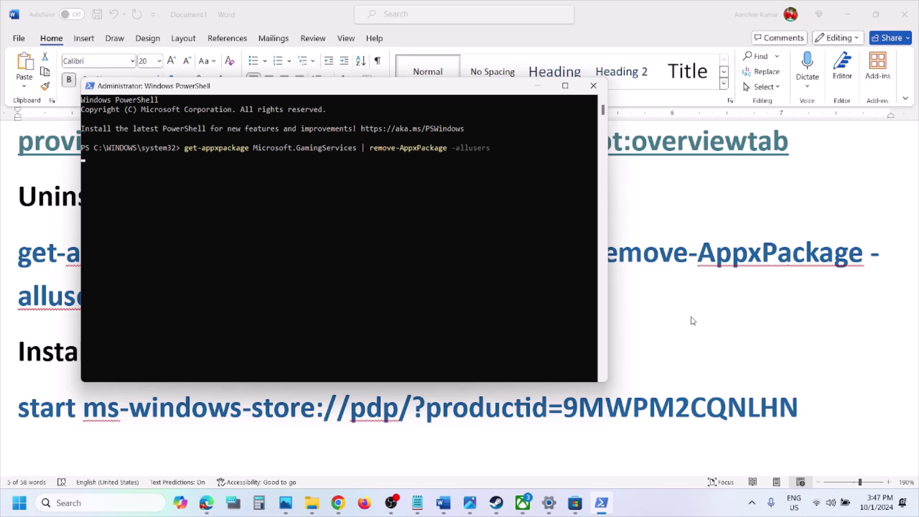
- Run the removal command, then copy the start ms-windows-store line from the Word guide
{"action": "key", "text": "alt+Tab"}
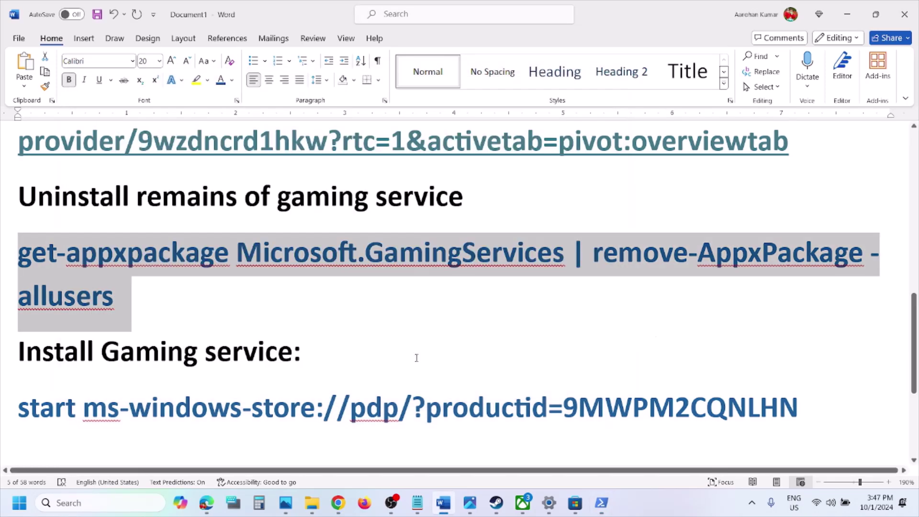
{"action": "scroll", "coordinate": [341, 343], "scroll_direction": "down", "scroll_amount": 1}
{"action": "double_click", "coordinate": [335, 347]}
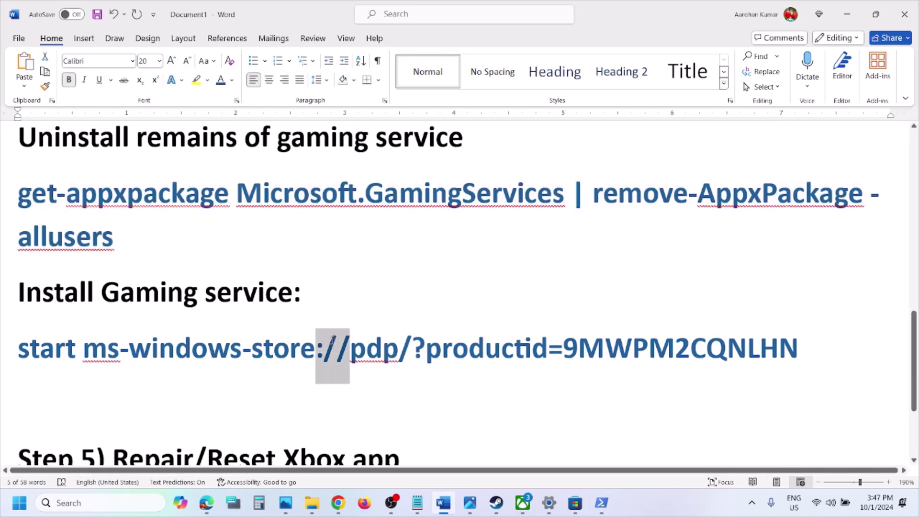
{"action": "left_click", "coordinate": [337, 348]}
{"action": "triple_click", "coordinate": [335, 347]}
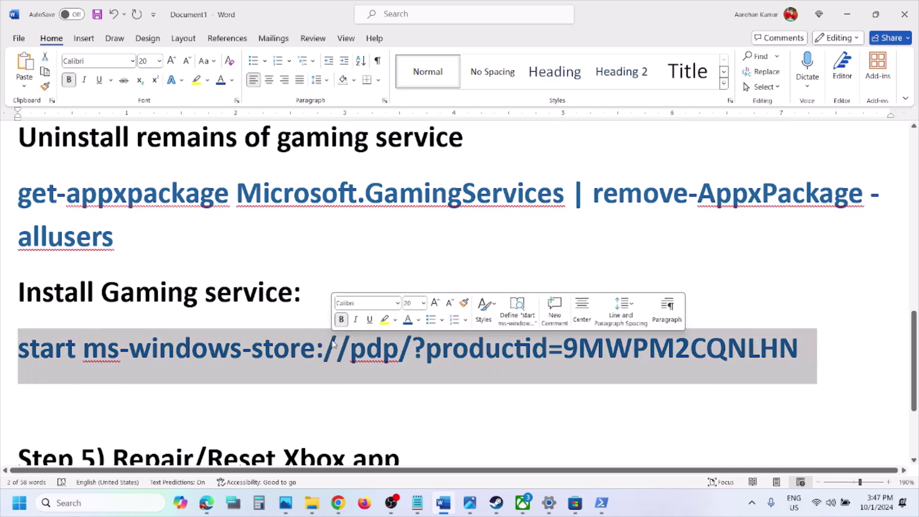
{"action": "right_click", "coordinate": [335, 348]}
{"action": "left_click", "coordinate": [356, 138]}
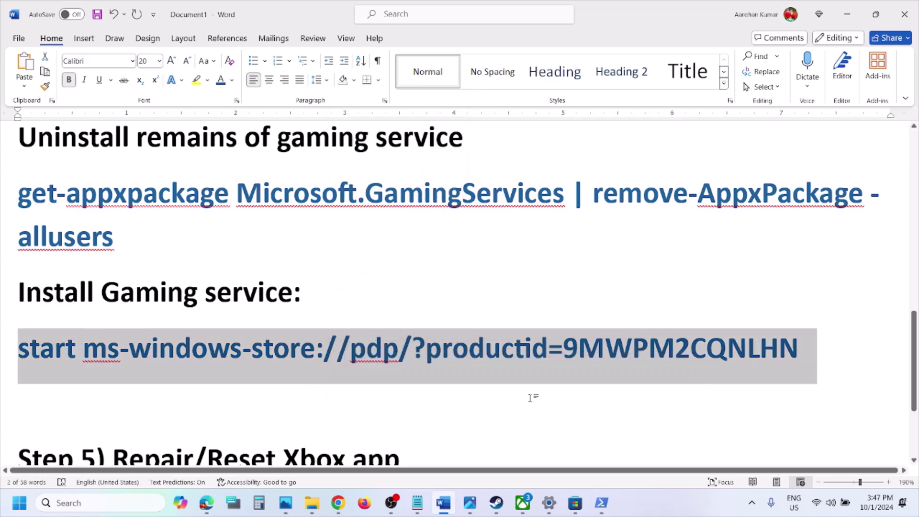
- Paste the Store command in admin PowerShell and install Gaming Services
{"action": "left_click", "coordinate": [602, 503]}
{"action": "right_click", "coordinate": [327, 214]}
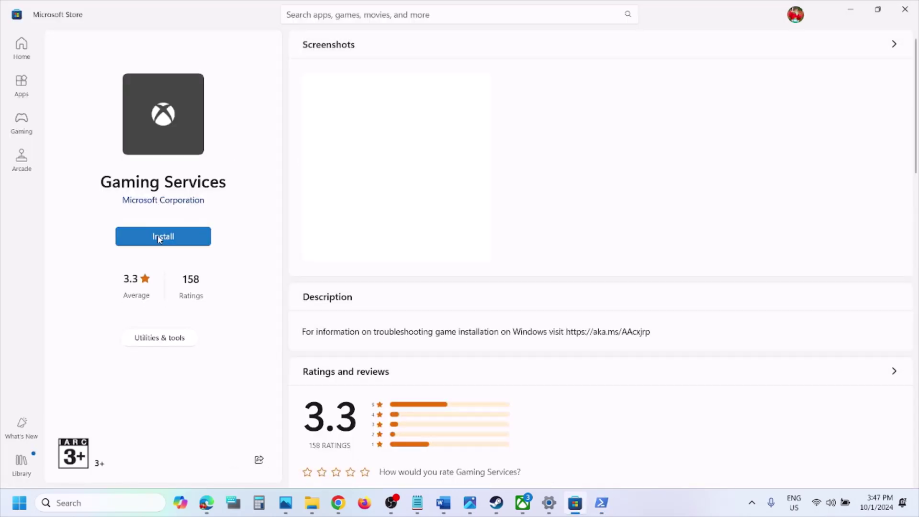
{"action": "left_click", "coordinate": [159, 238]}
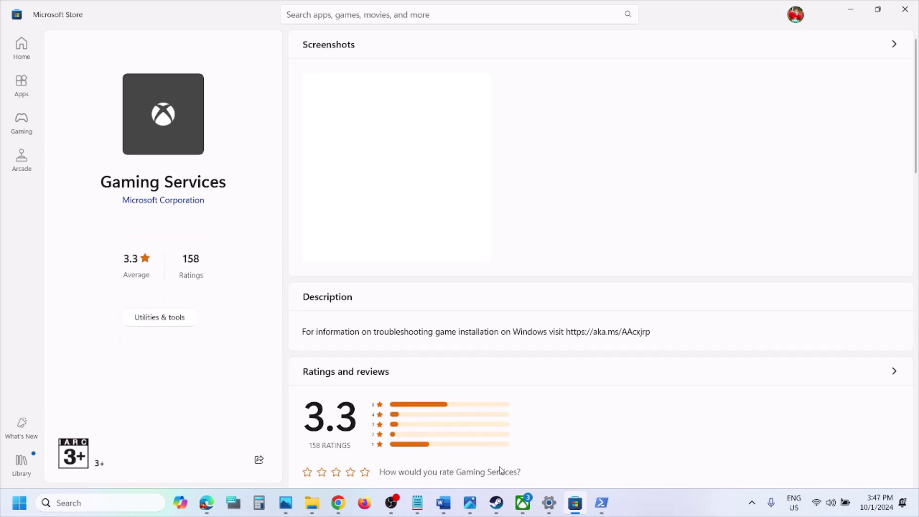
- Apply the required Xbox app update, then return to the Word notes
{"action": "left_click", "coordinate": [519, 503]}
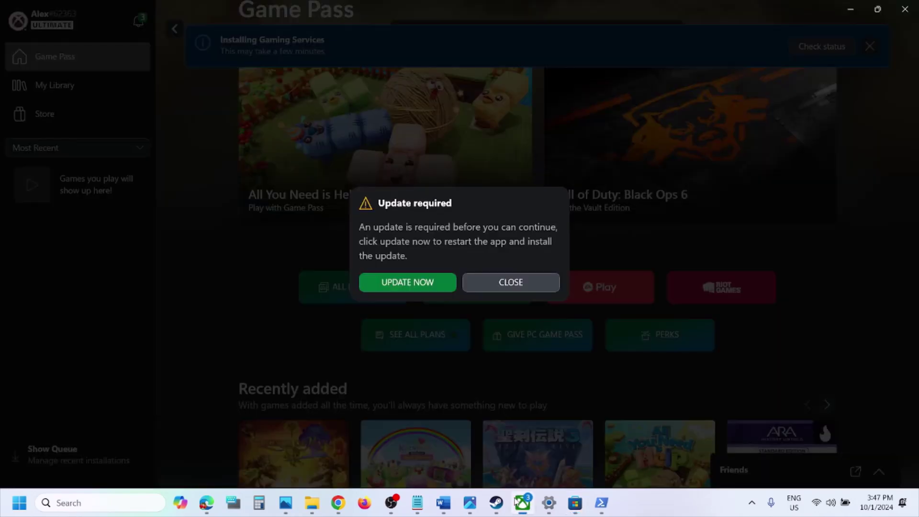
{"action": "left_click", "coordinate": [418, 282]}
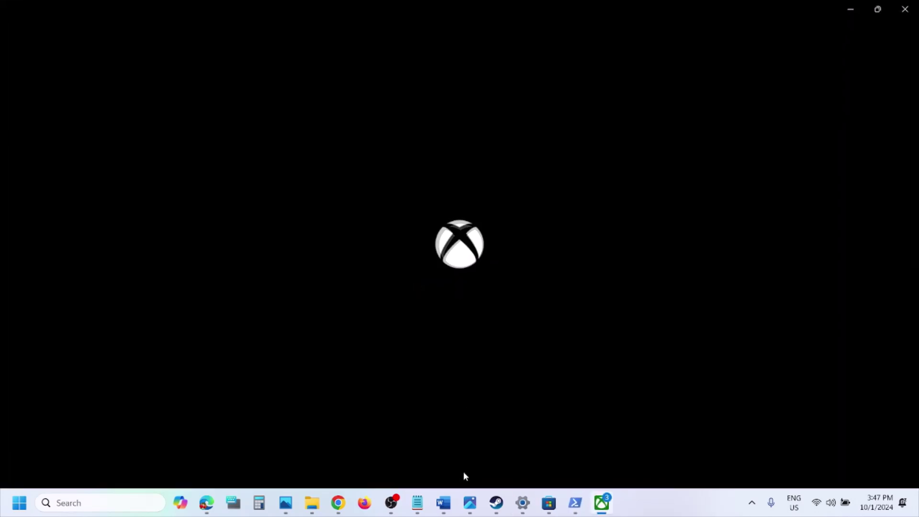
{"action": "left_click", "coordinate": [444, 503]}
- Open the Xbox app's settings page from Windows search
{"action": "triple_click", "coordinate": [465, 374]}
{"action": "scroll", "coordinate": [324, 300], "scroll_direction": "down", "scroll_amount": 3}
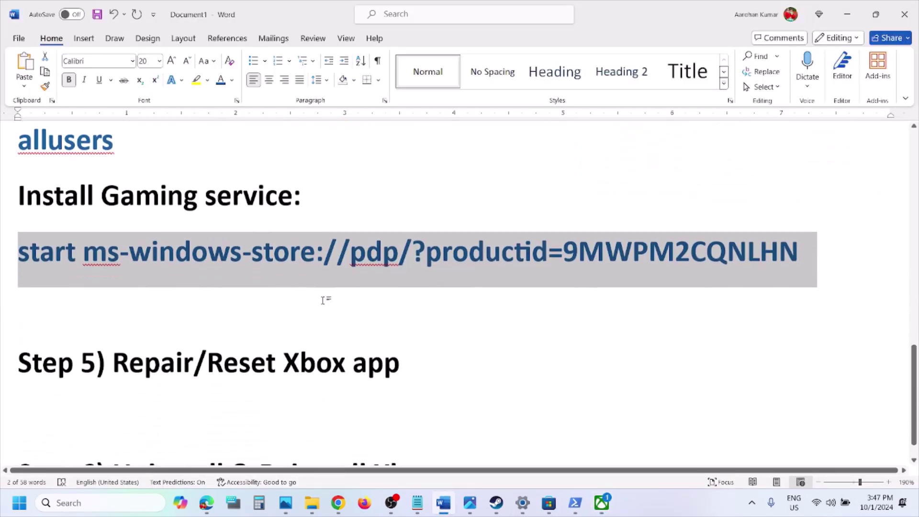
{"action": "left_click_drag", "start_coordinate": [125, 335], "coordinate": [400, 335]}
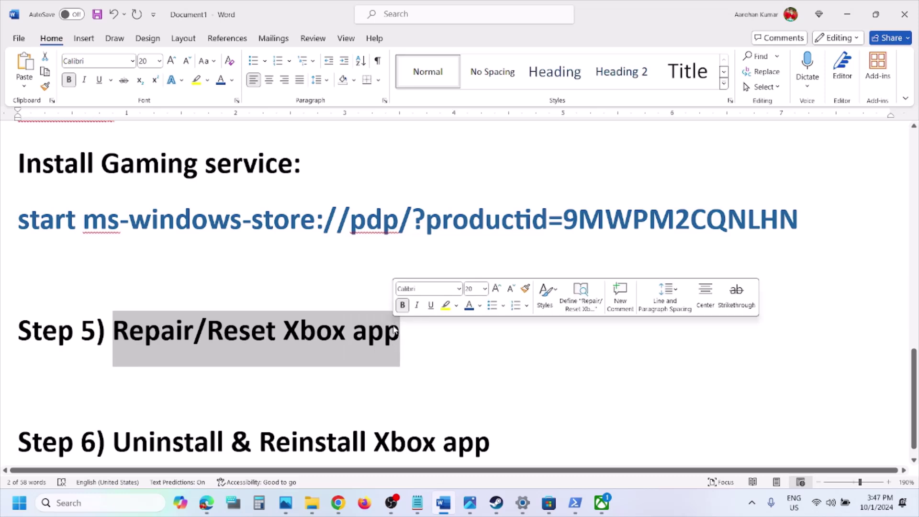
{"action": "left_click", "coordinate": [68, 504]}
{"action": "type", "text": "xbox"}
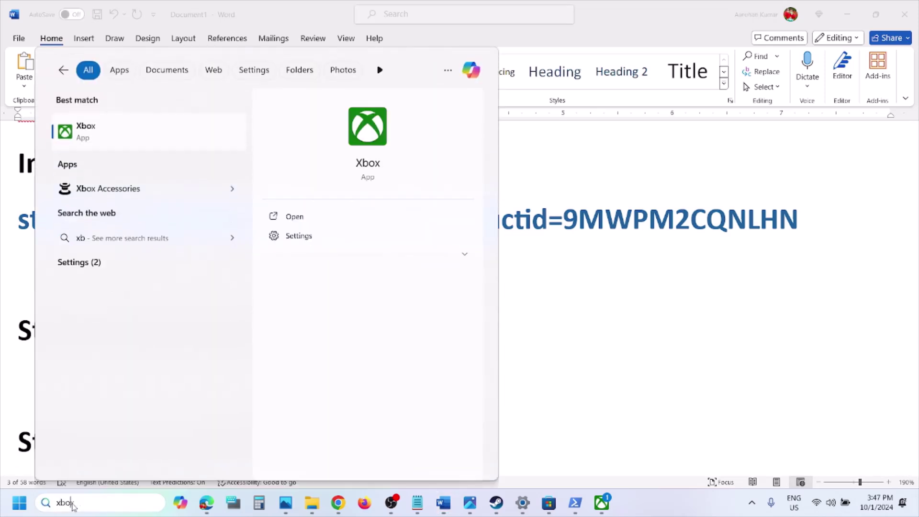
{"action": "right_click", "coordinate": [102, 128]}
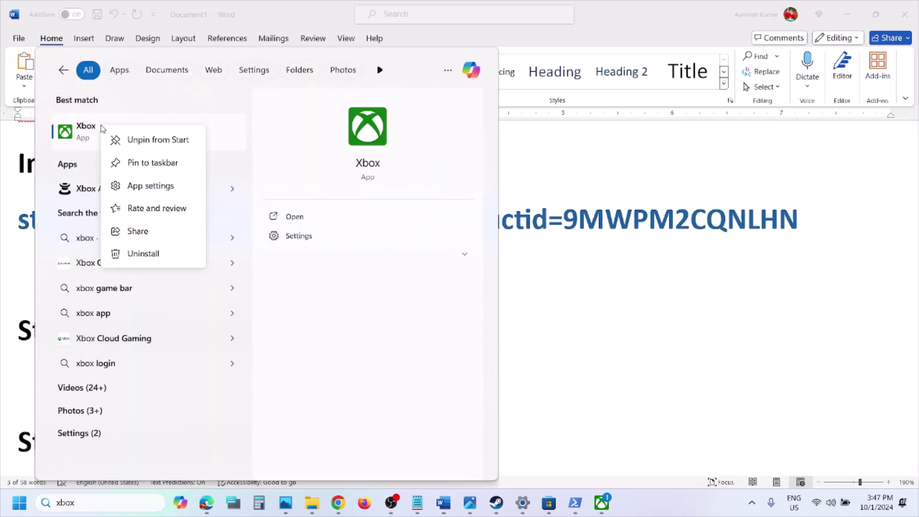
{"action": "left_click", "coordinate": [150, 187]}
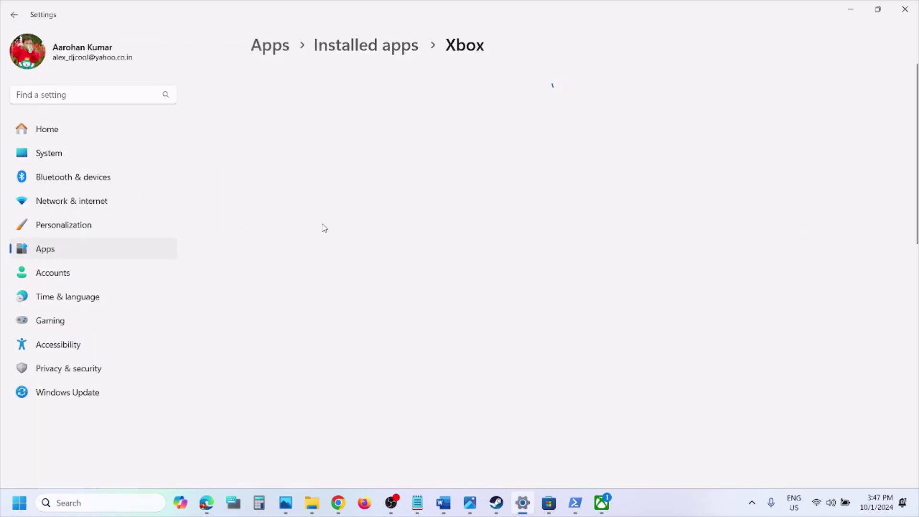
- Terminate, repair and reset the Xbox app, confirming the reset
{"action": "scroll", "coordinate": [325, 228], "scroll_direction": "down", "scroll_amount": 10}
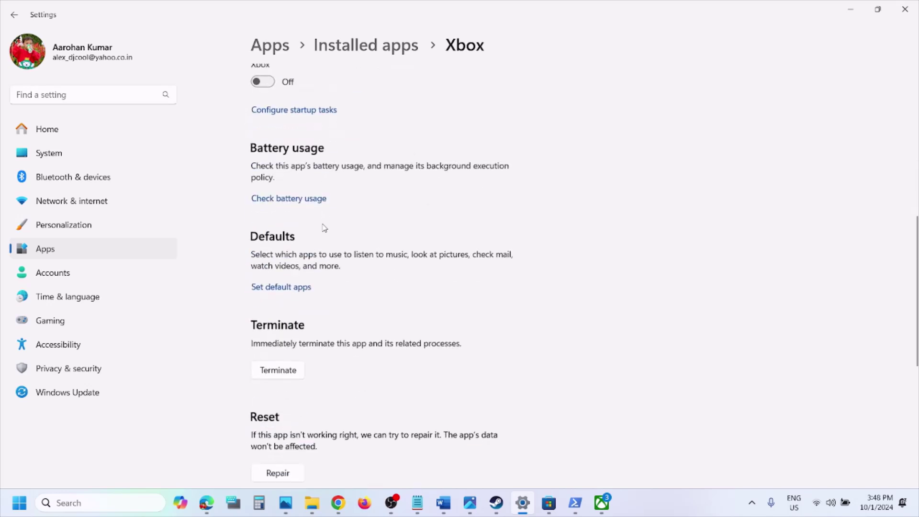
{"action": "scroll", "coordinate": [319, 242], "scroll_direction": "down", "scroll_amount": 2}
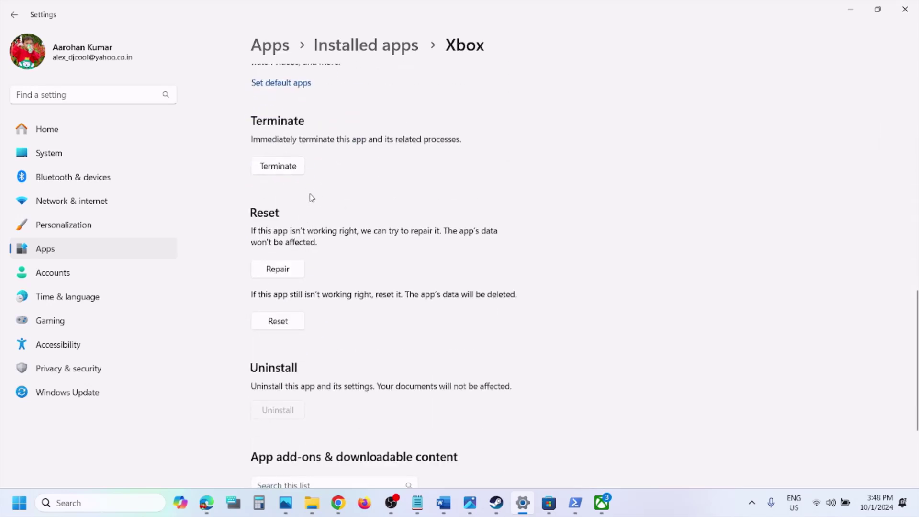
{"action": "left_click", "coordinate": [282, 172]}
{"action": "left_click", "coordinate": [291, 272]}
{"action": "left_click", "coordinate": [289, 328]}
{"action": "left_click", "coordinate": [332, 290]}
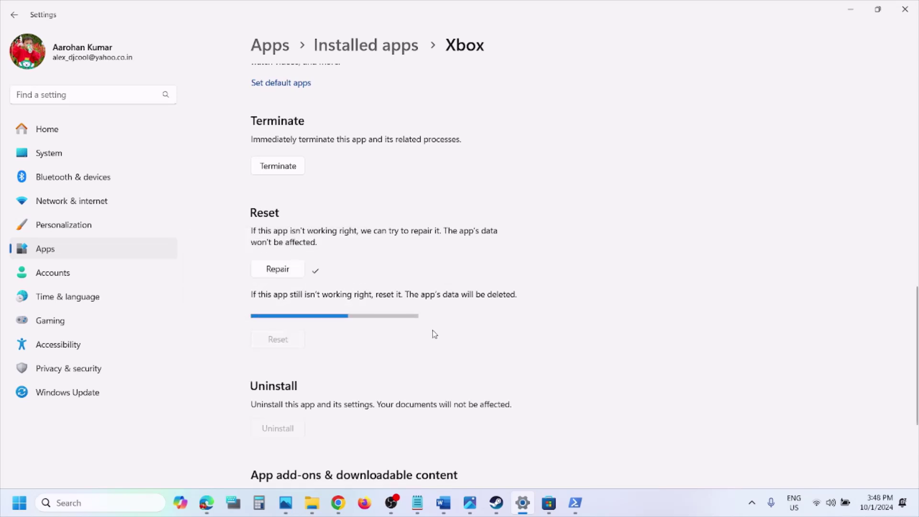
- Relaunch the Xbox app from search, then return to the Word guide's Step 6
{"action": "left_click", "coordinate": [86, 503]}
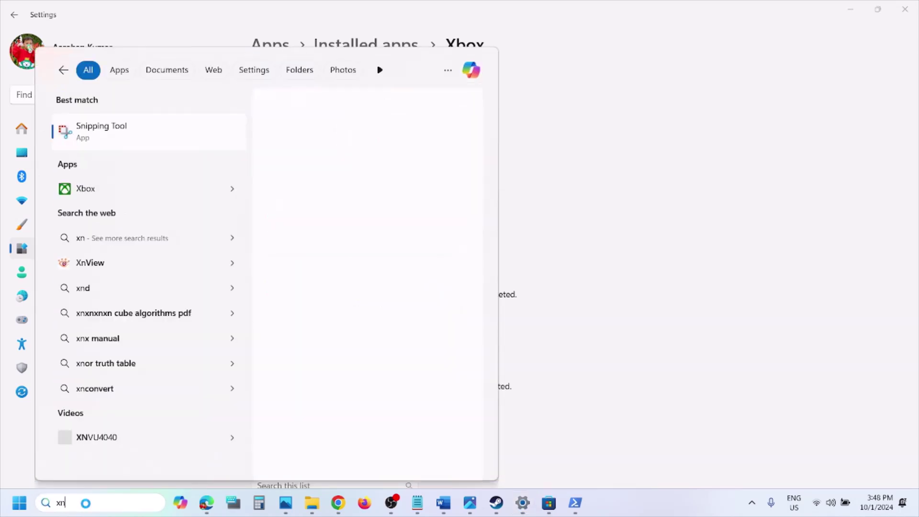
{"action": "type", "text": "xbox"}
{"action": "key", "text": "Return"}
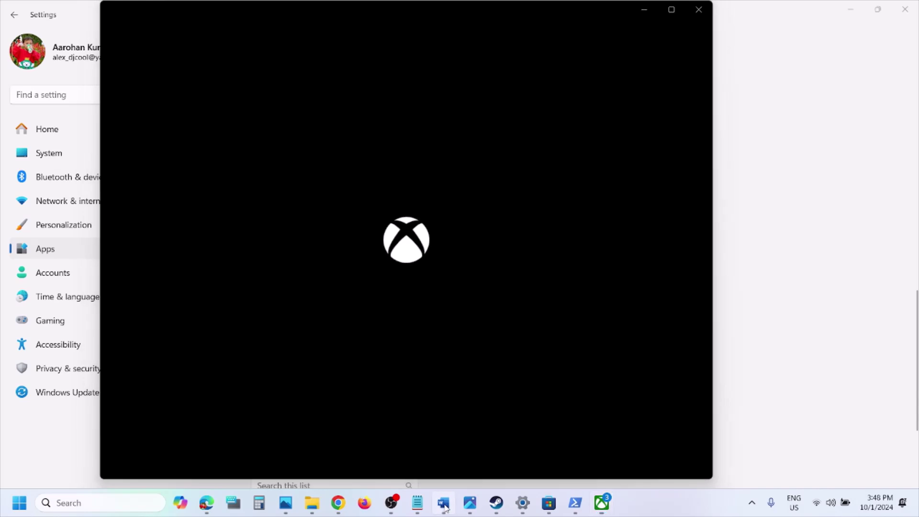
{"action": "left_click", "coordinate": [443, 503]}
{"action": "scroll", "coordinate": [347, 329], "scroll_direction": "down", "scroll_amount": 1}
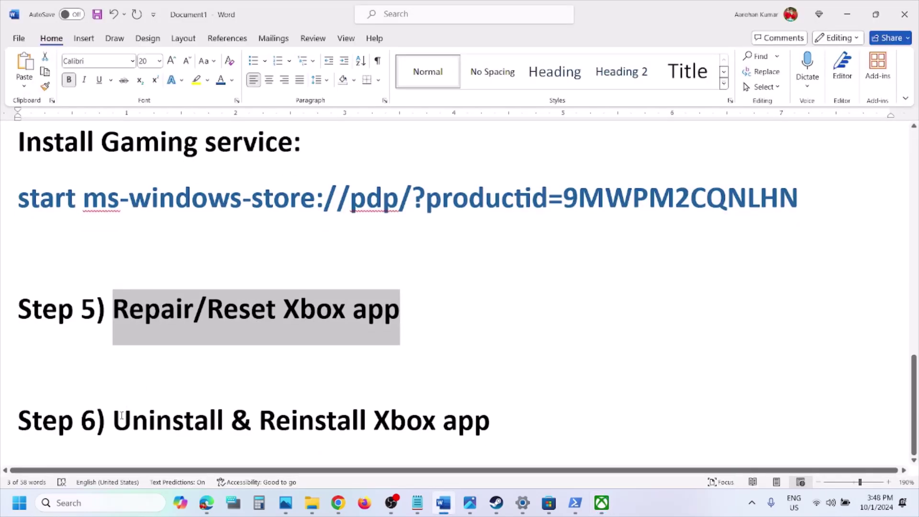
- Uninstall the Xbox app from Windows Start search, confirming the removal
{"action": "left_click_drag", "start_coordinate": [121, 417], "coordinate": [493, 379]}
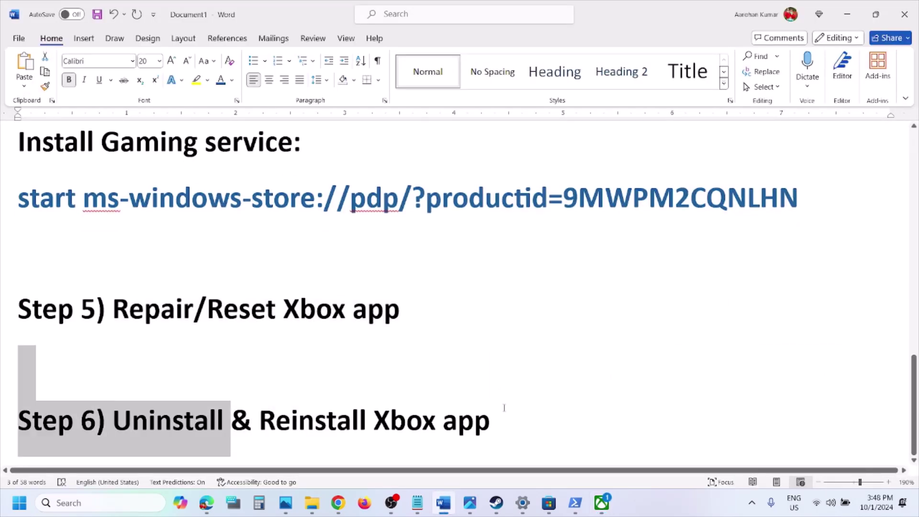
{"action": "left_click", "coordinate": [504, 407]}
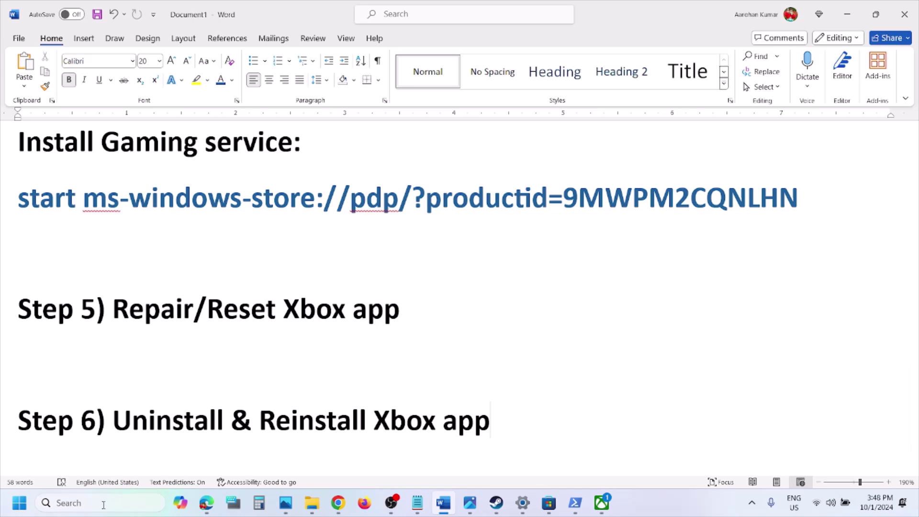
{"action": "left_click", "coordinate": [104, 505]}
{"action": "type", "text": "xbox"}
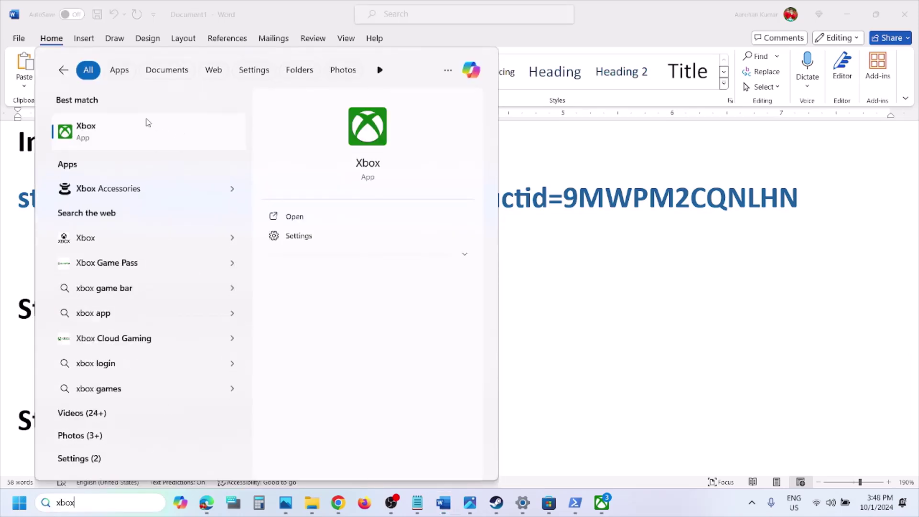
{"action": "right_click", "coordinate": [123, 130]}
{"action": "left_click", "coordinate": [184, 255]}
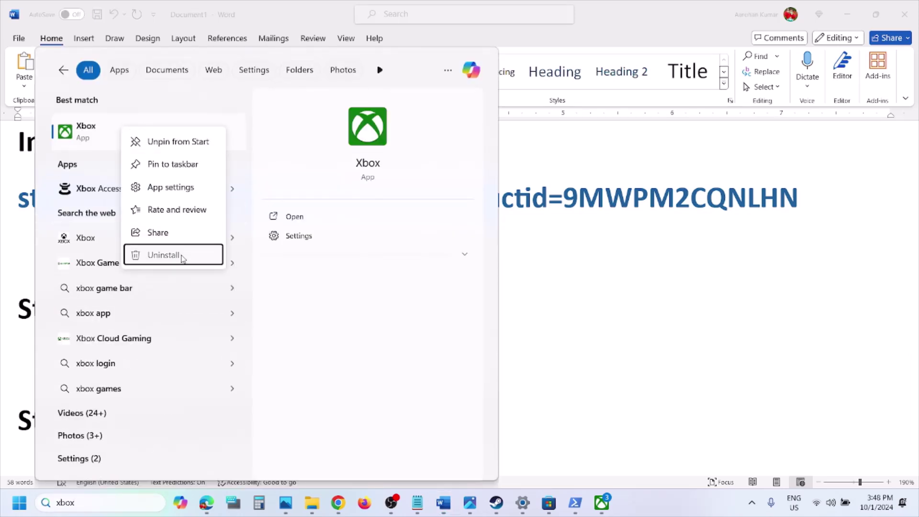
{"action": "left_click", "coordinate": [246, 280]}
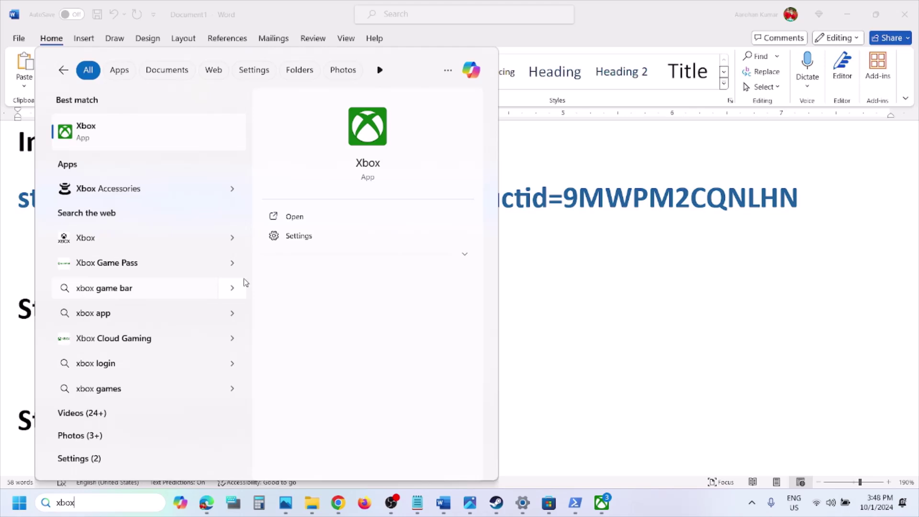
- Copy 'Xbox app' from Step 6 and open a new Chrome window
{"action": "left_click", "coordinate": [571, 307]}
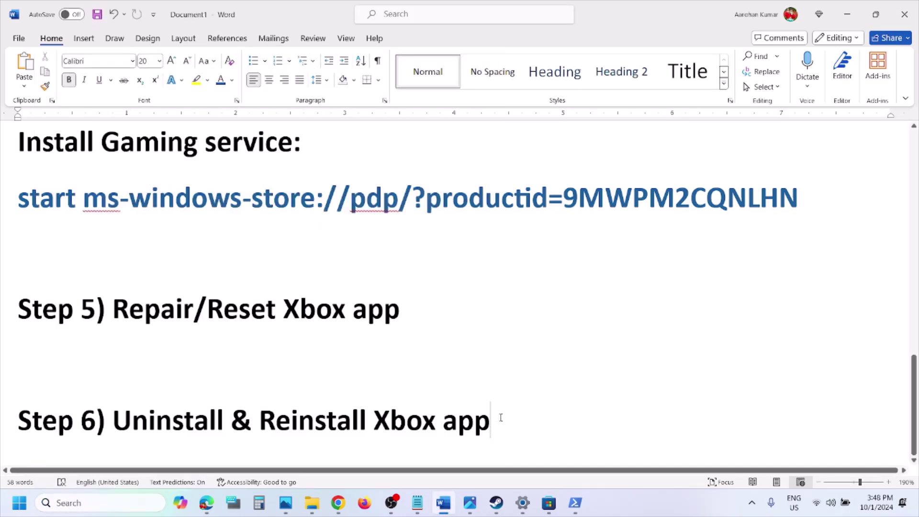
{"action": "left_click_drag", "start_coordinate": [501, 418], "coordinate": [363, 438]}
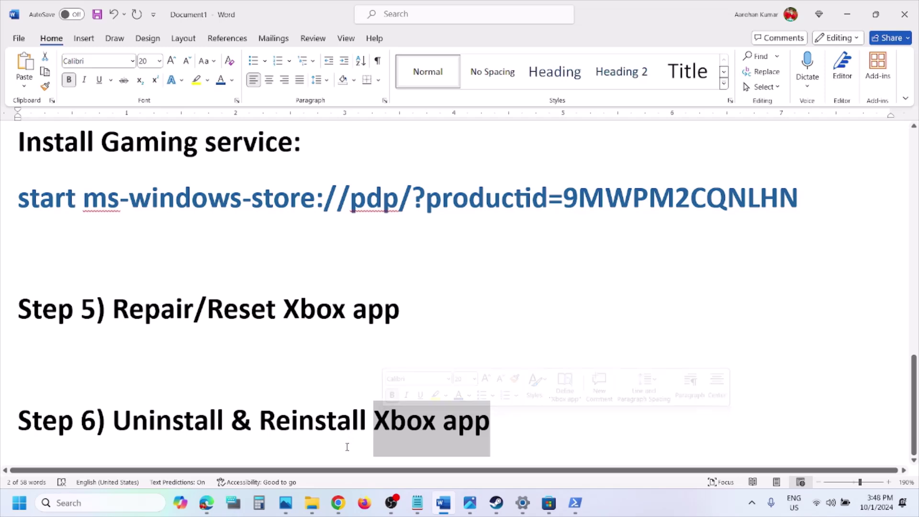
{"action": "right_click", "coordinate": [338, 502]}
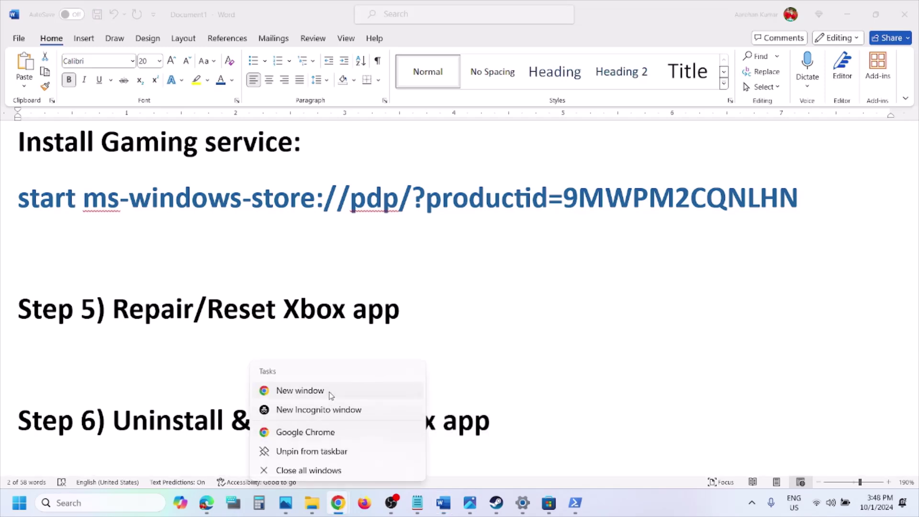
{"action": "left_click", "coordinate": [300, 391]}
- Google 'Xbox app' and download the installer from the xbox.com Xbox App for Windows PC page
{"action": "key", "text": "ctrl+v"}
{"action": "key", "text": "Return"}
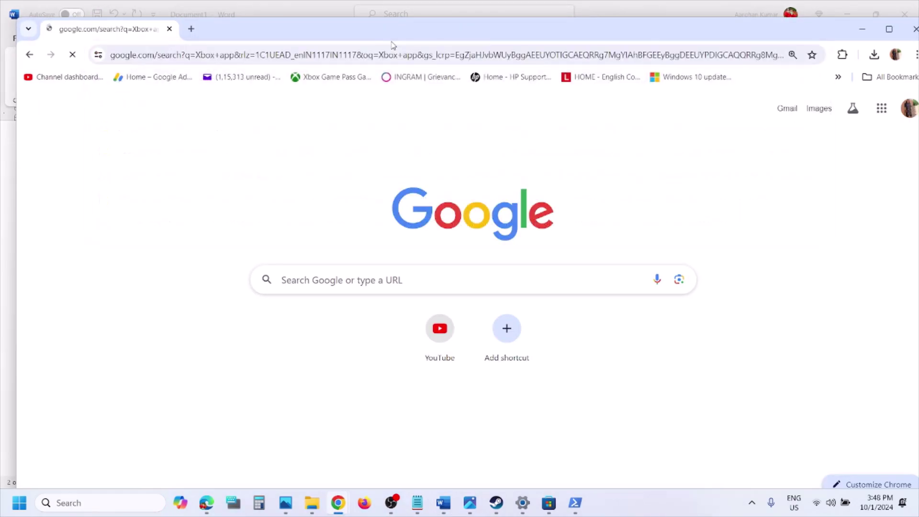
{"action": "left_click", "coordinate": [891, 32]}
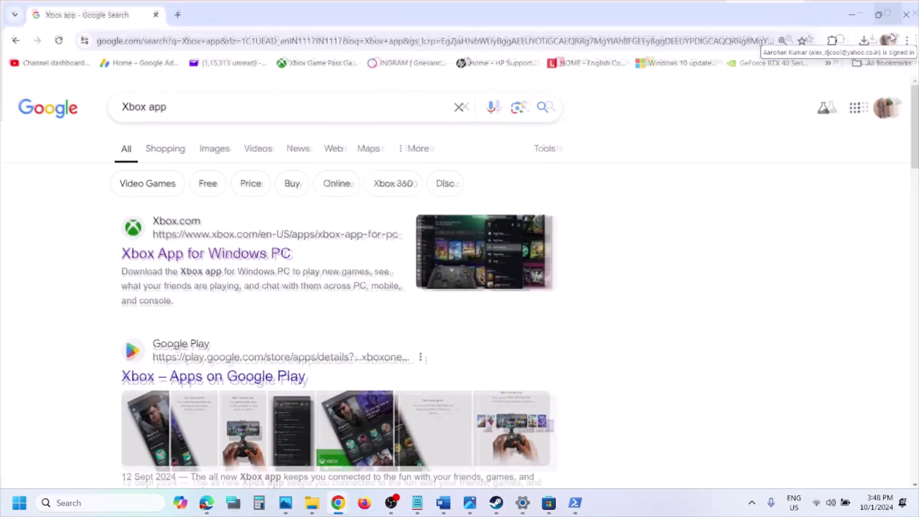
{"action": "left_click", "coordinate": [203, 252]}
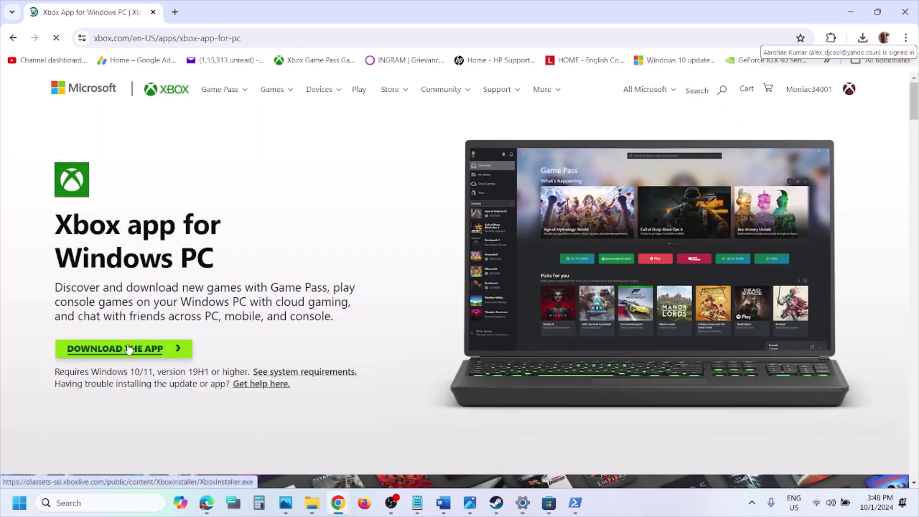
{"action": "left_click", "coordinate": [128, 349]}
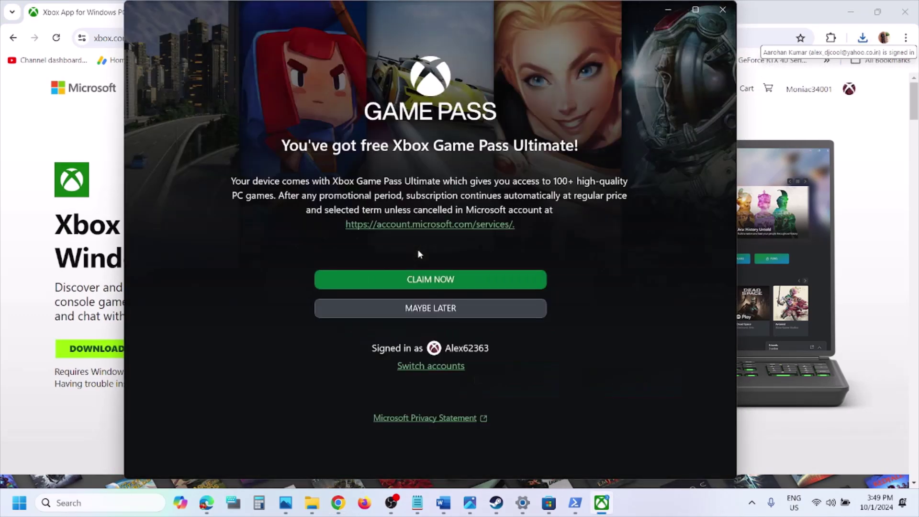
- Dismiss the old Xbox app's popups and close it, then run XboxInstaller (2).exe
{"action": "left_click", "coordinate": [455, 308]}
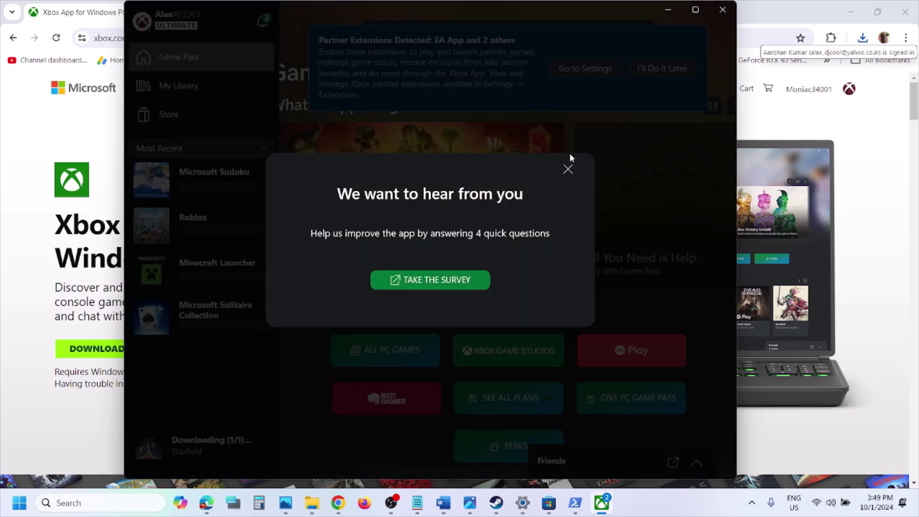
{"action": "left_click", "coordinate": [569, 170]}
{"action": "left_click", "coordinate": [664, 72]}
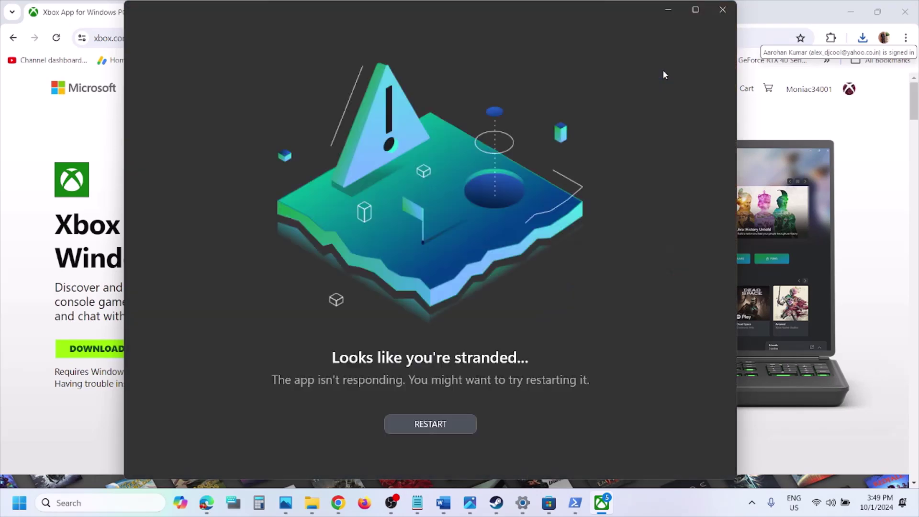
{"action": "left_click", "coordinate": [723, 9]}
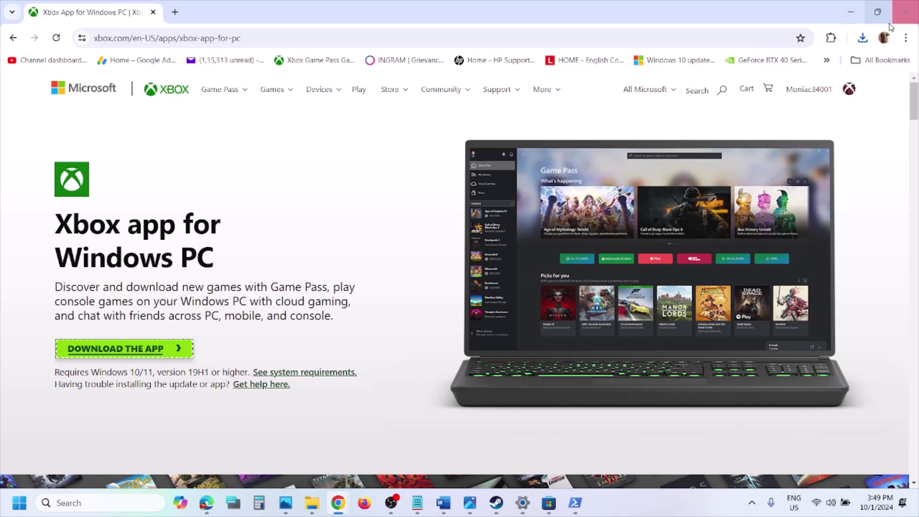
{"action": "left_click", "coordinate": [152, 353]}
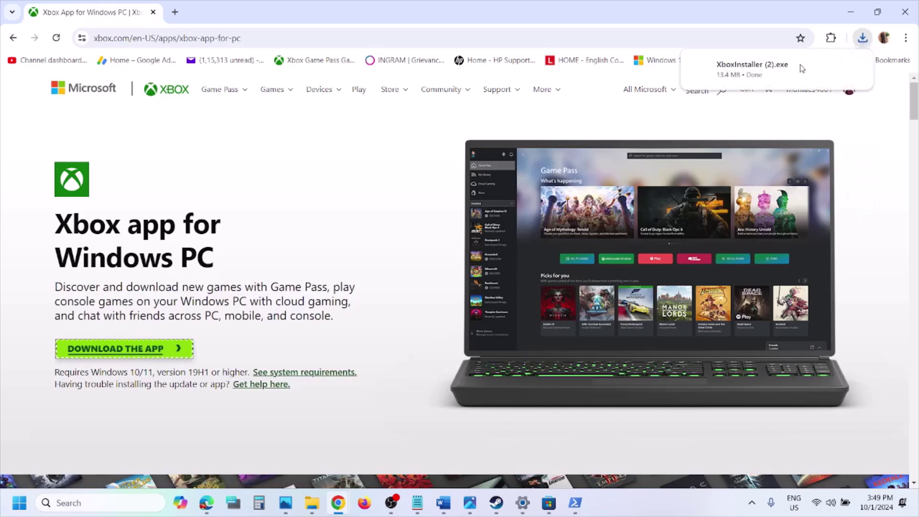
{"action": "left_click", "coordinate": [774, 78]}
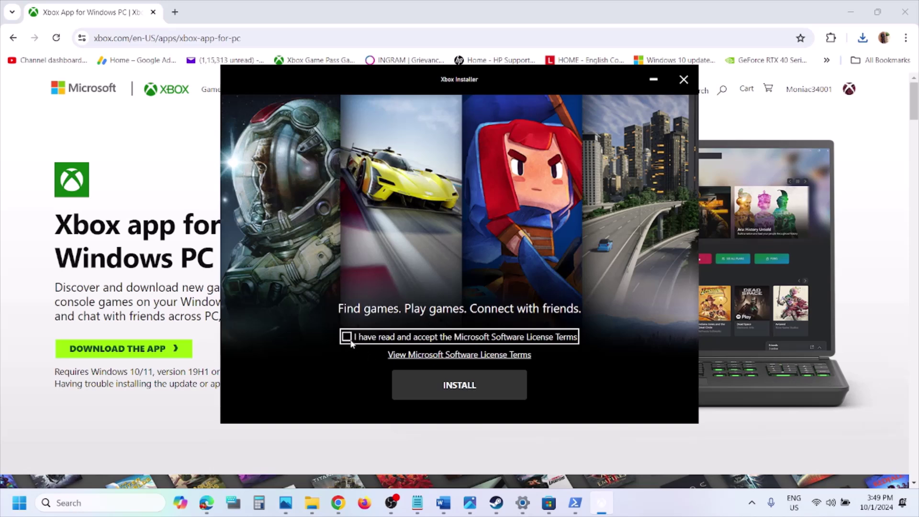
- Accept the license terms, install the Xbox app and launch it
{"action": "left_click", "coordinate": [348, 337]}
{"action": "left_click", "coordinate": [456, 386]}
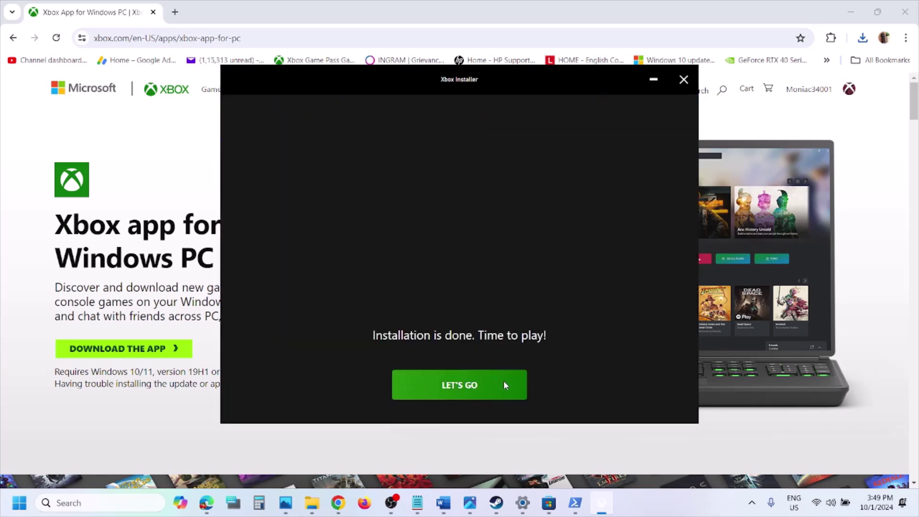
{"action": "left_click", "coordinate": [477, 390]}
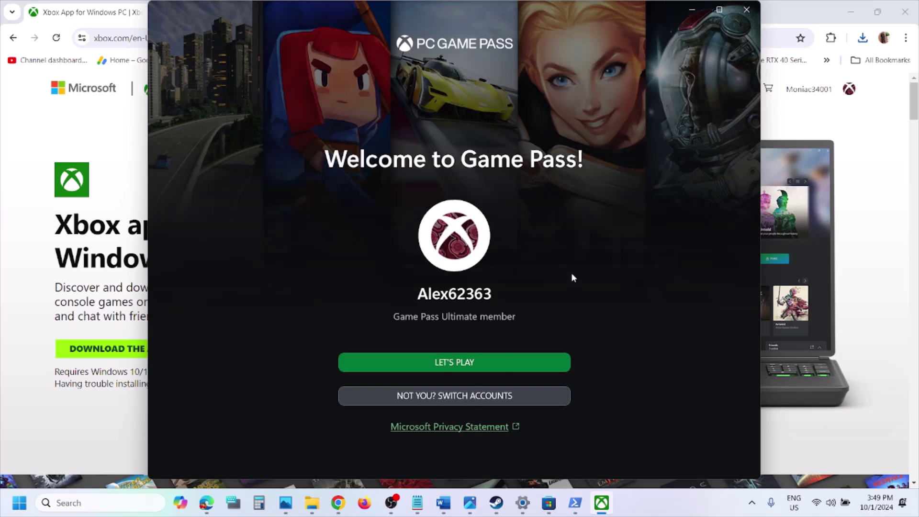
- Skip the Game Pass prompts to reach the maximized home screen, then show the error 0x80070426 image
{"action": "left_click", "coordinate": [464, 362]}
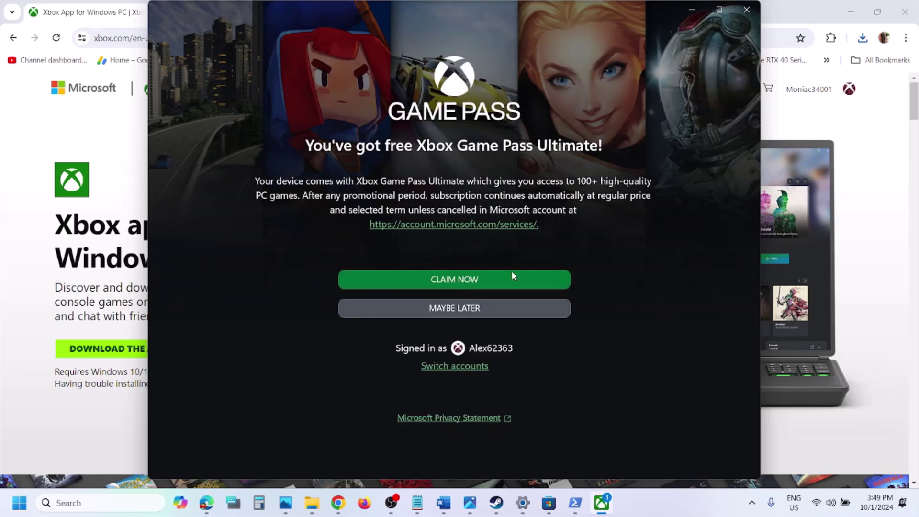
{"action": "left_click", "coordinate": [746, 10]}
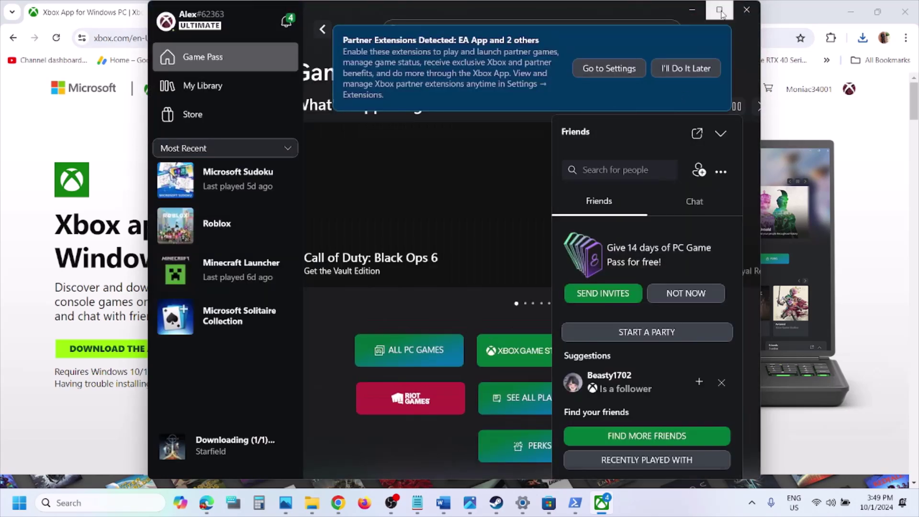
{"action": "left_click", "coordinate": [721, 10]}
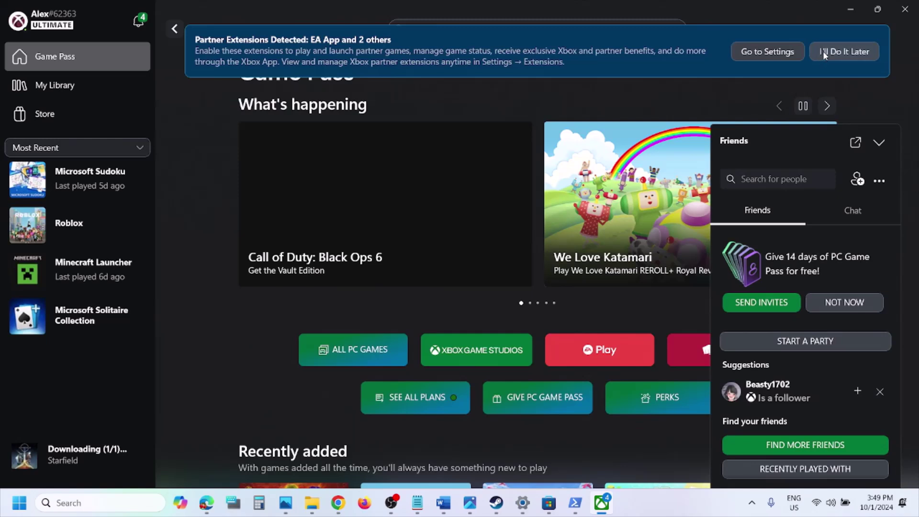
{"action": "left_click", "coordinate": [823, 51]}
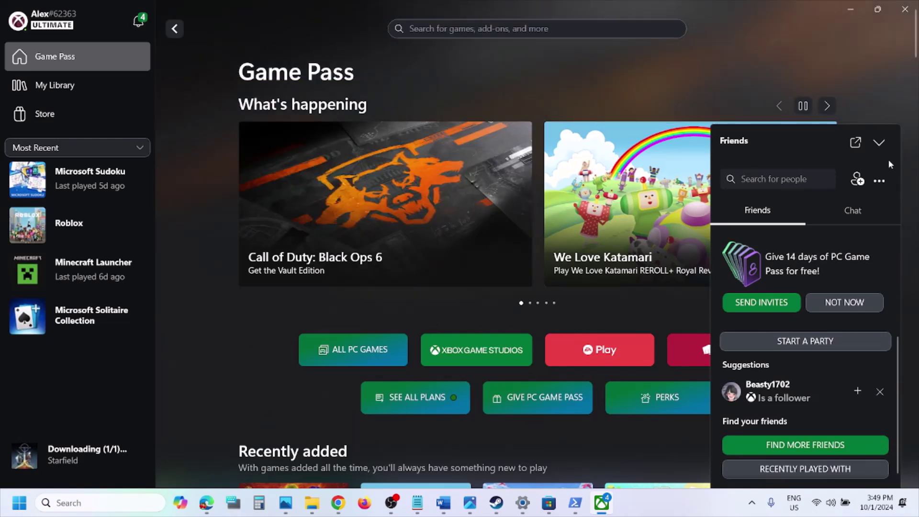
{"action": "left_click", "coordinate": [880, 143]}
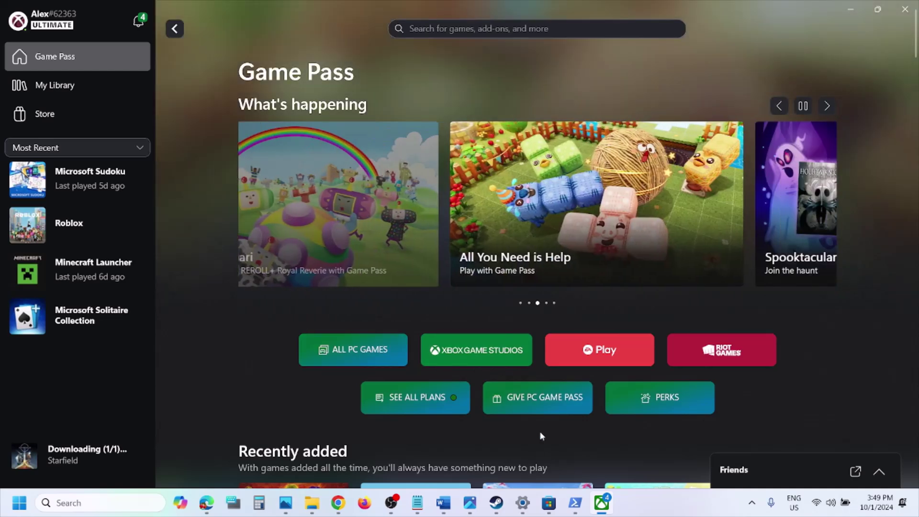
{"action": "left_click", "coordinate": [470, 503]}
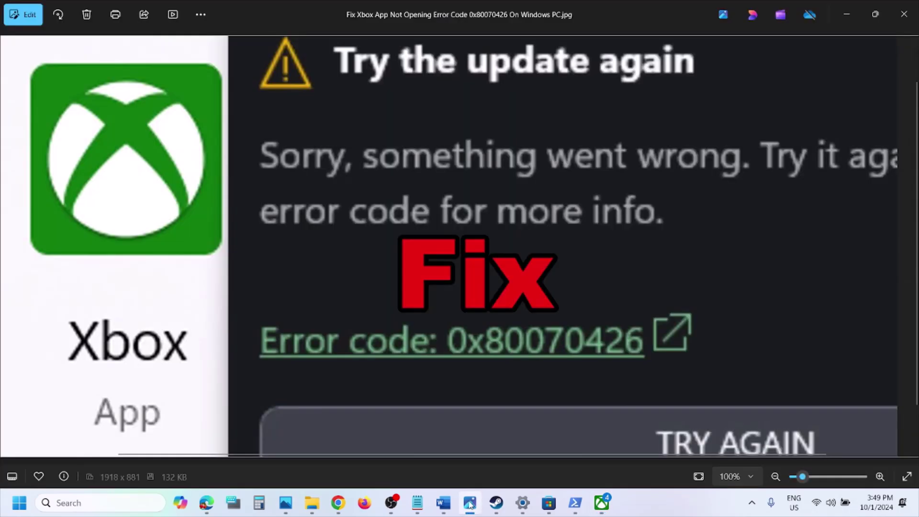